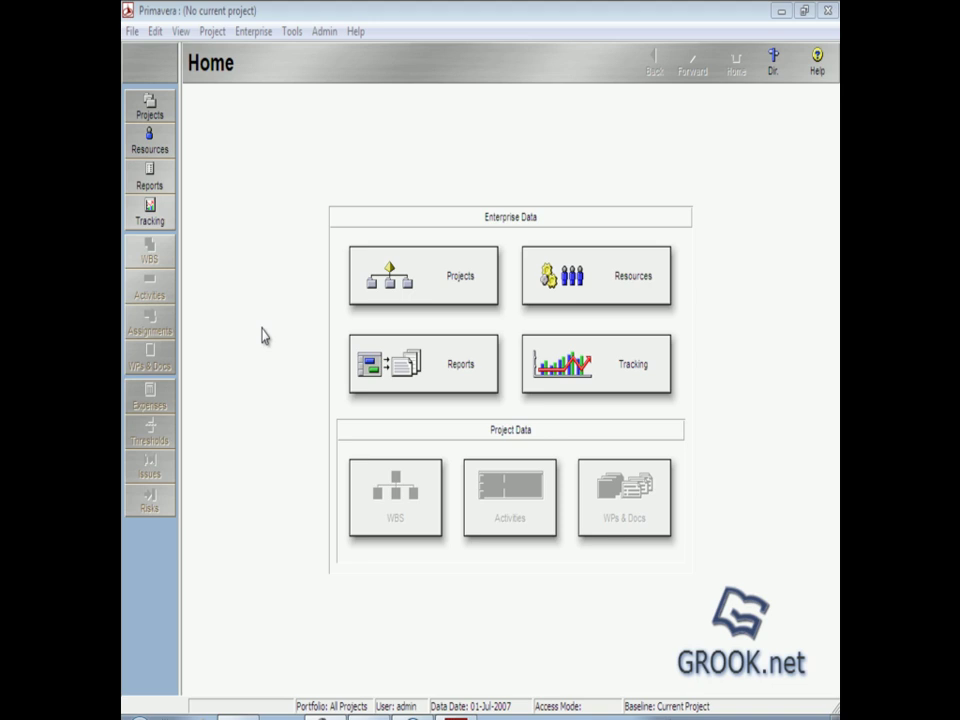
Step: Add a user portfolio named "Government projects" to the project portfolios
click(253, 31)
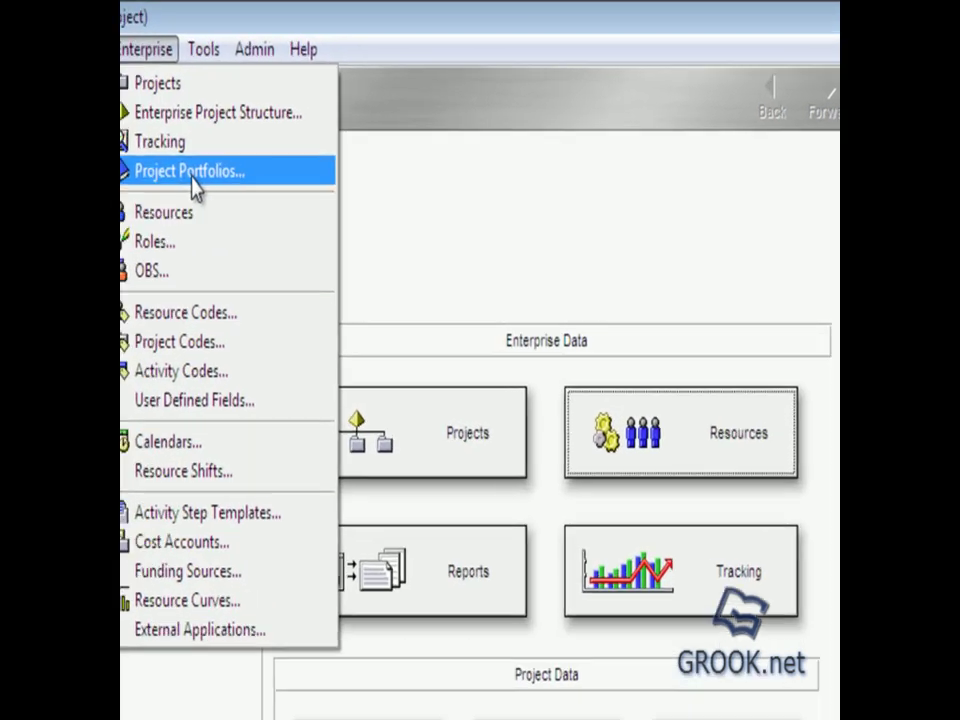
click(193, 178)
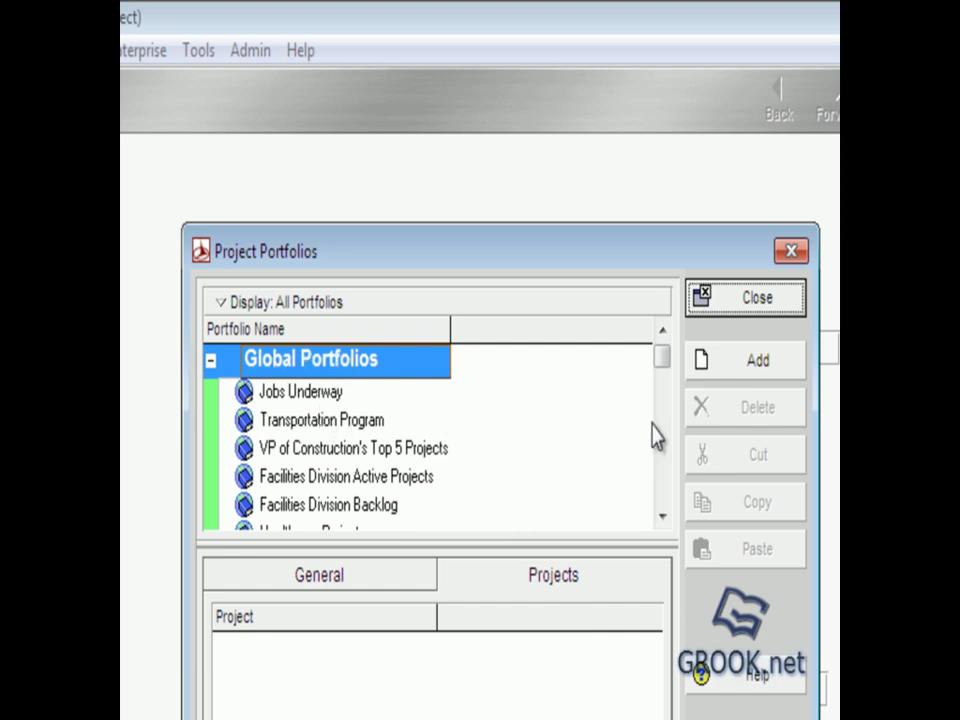
click(752, 368)
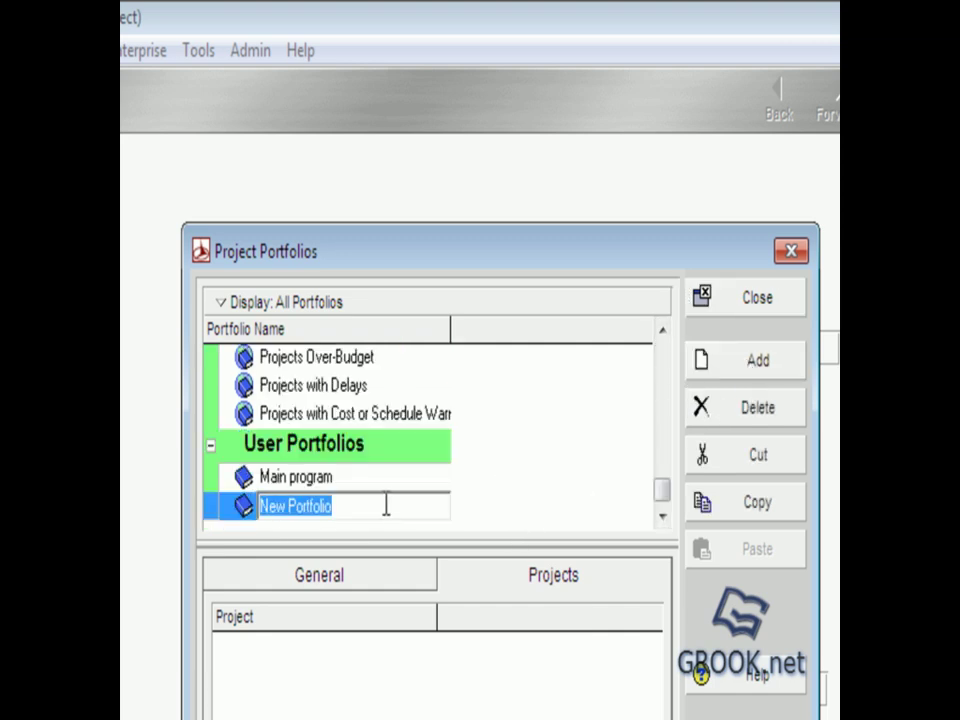
text(Gov)
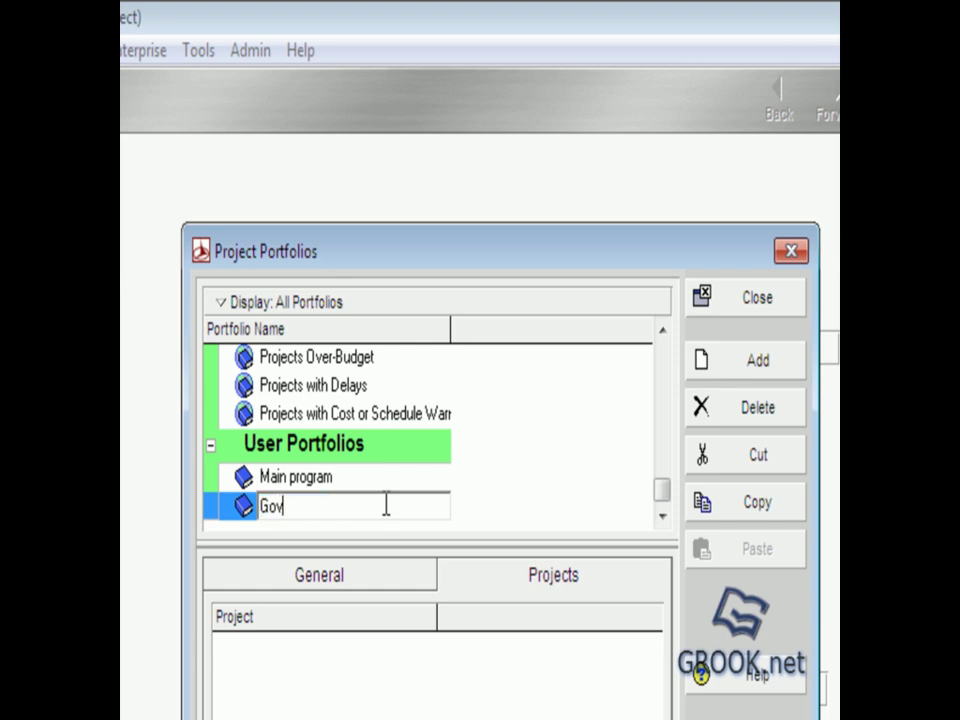
text(ernment pr)
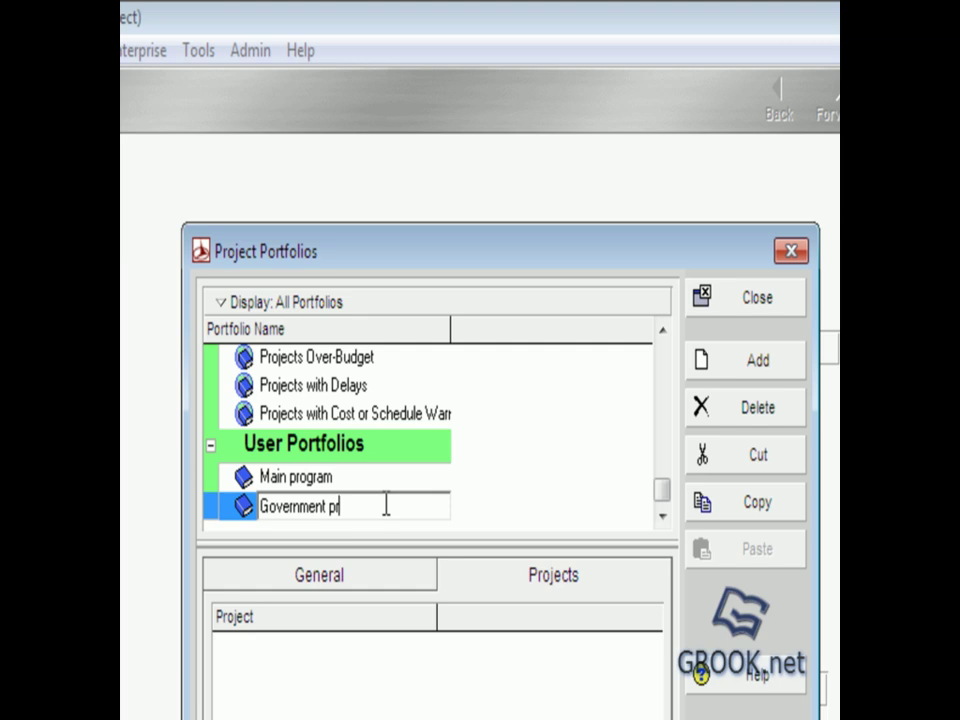
text(ojects)
Step: Add another user portfolio named "20-years plan projects"
click(742, 370)
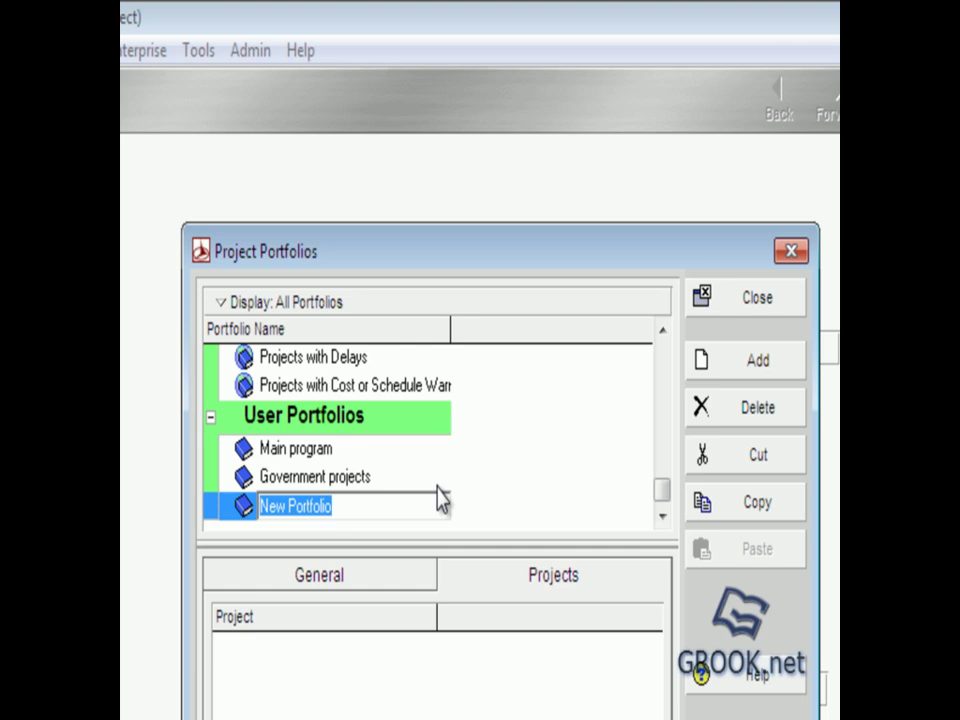
text(20-y)
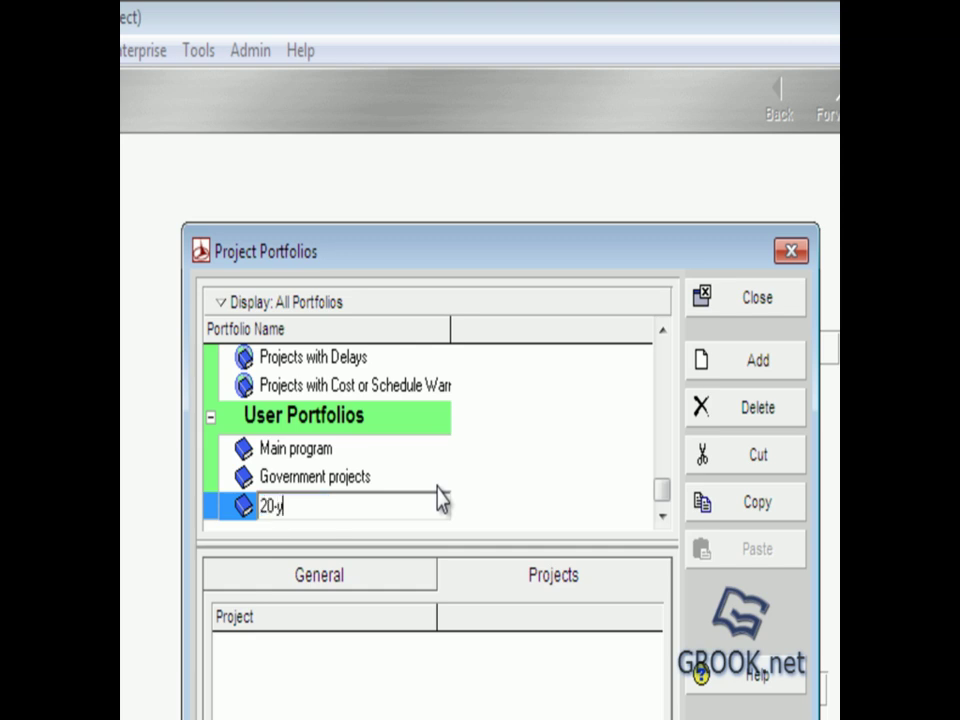
text(ears plan pro)
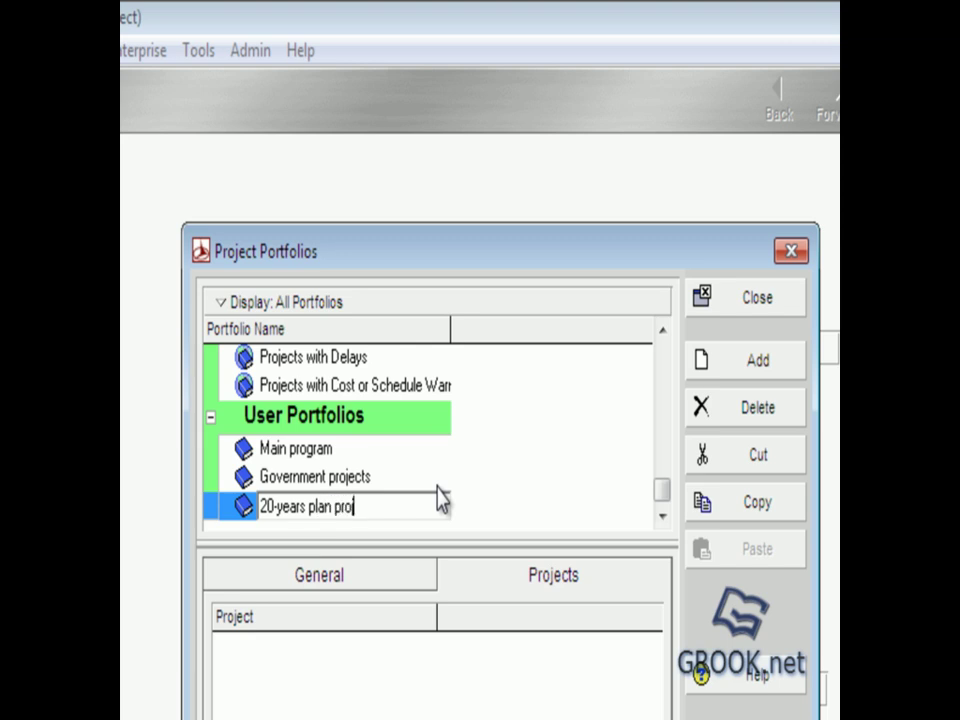
text(jects)
Step: Add a further user portfolio named "billion budget projects"
click(756, 366)
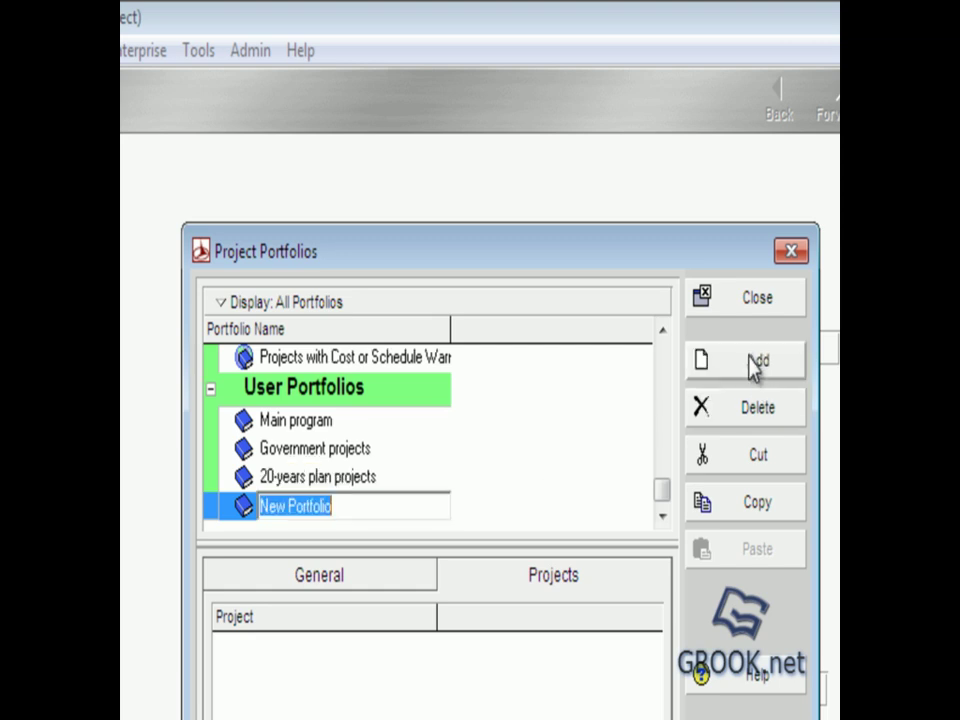
text(billio)
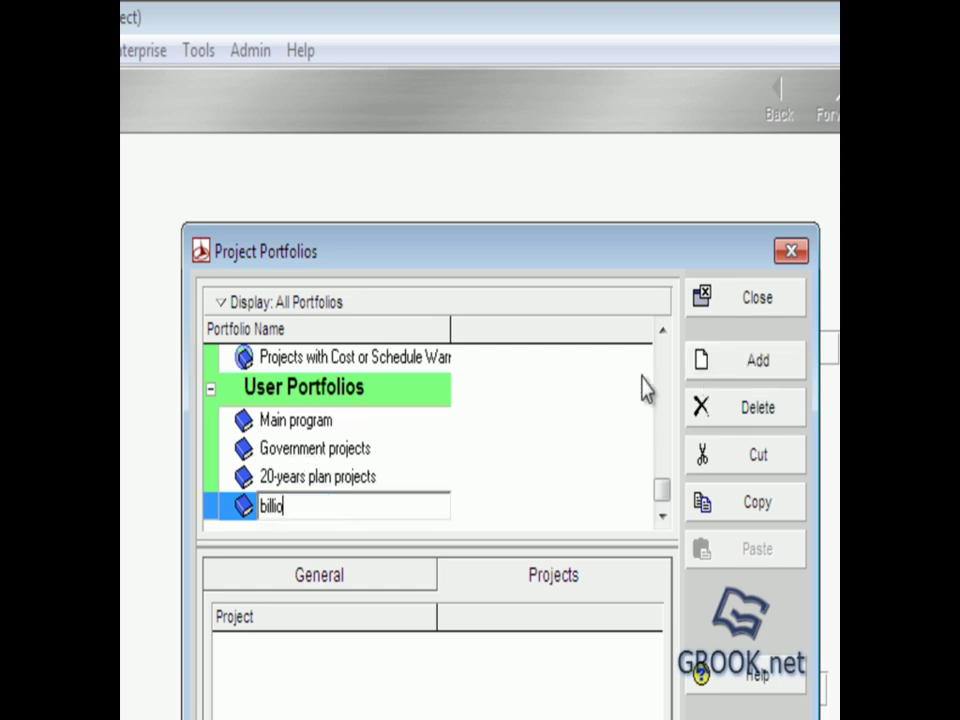
text(n budget )
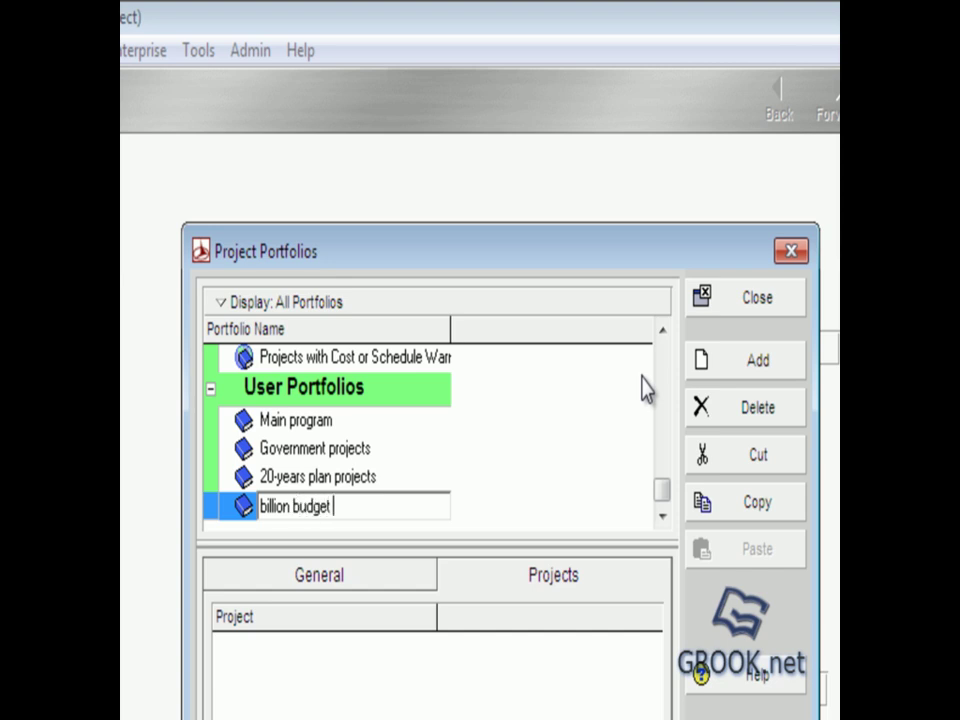
text(pro)
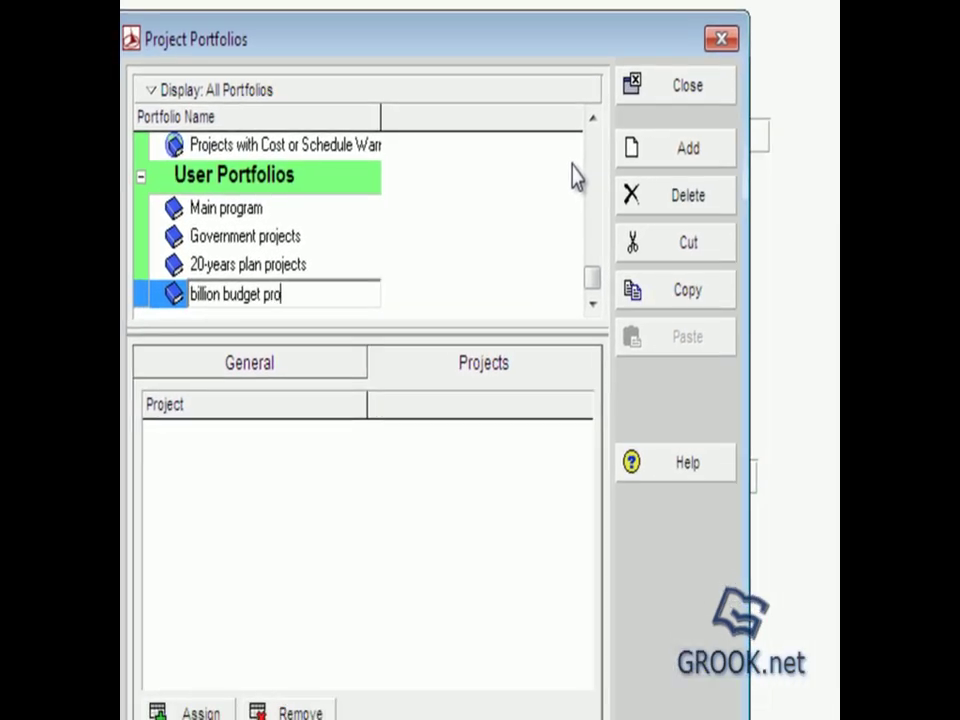
text(jects)
Step: Review the general details of the Government projects and 20-years plan projects portfolios, including the availability options and description field
click(278, 240)
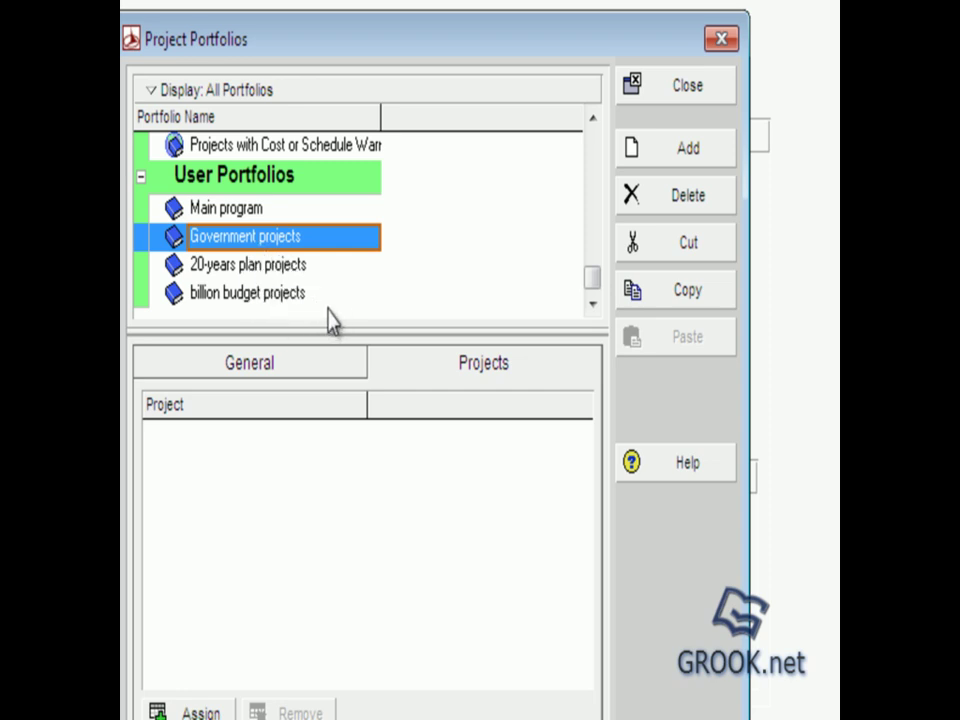
click(270, 366)
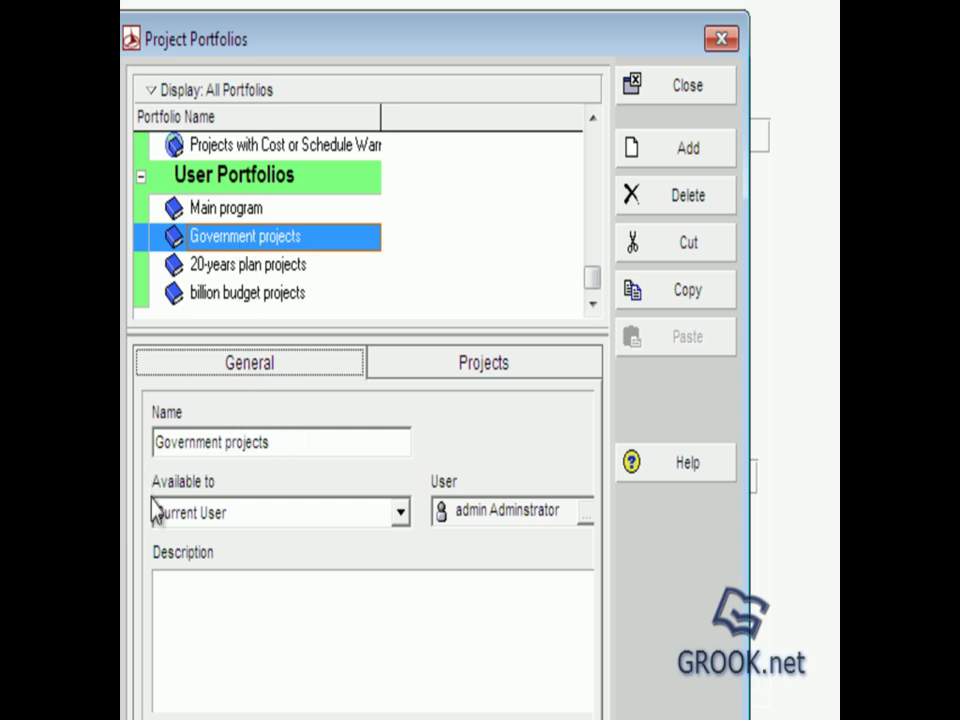
click(401, 518)
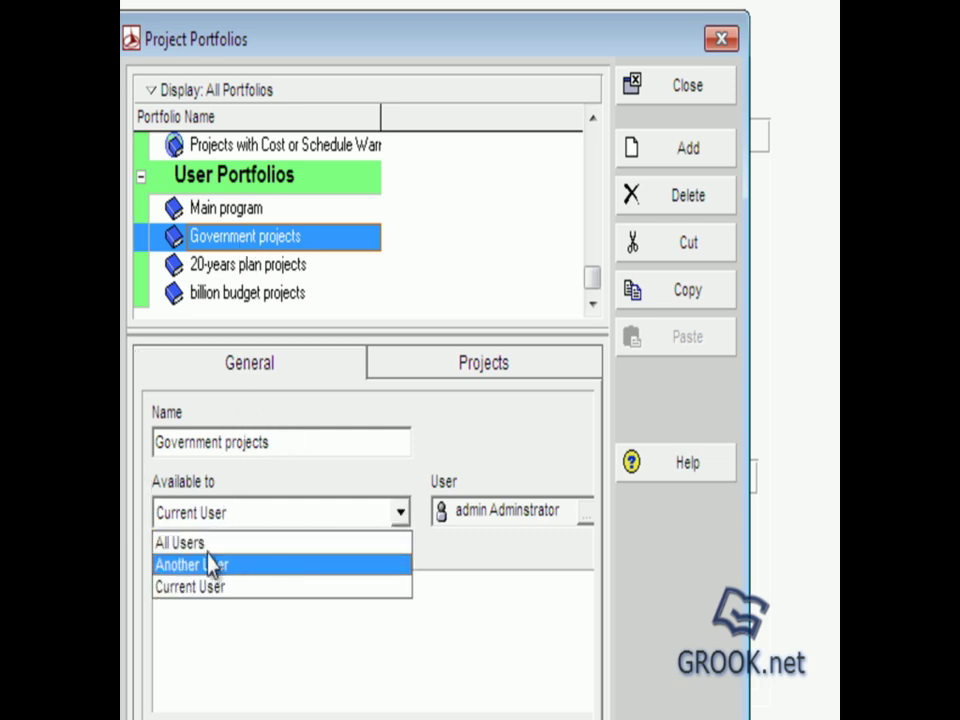
click(399, 514)
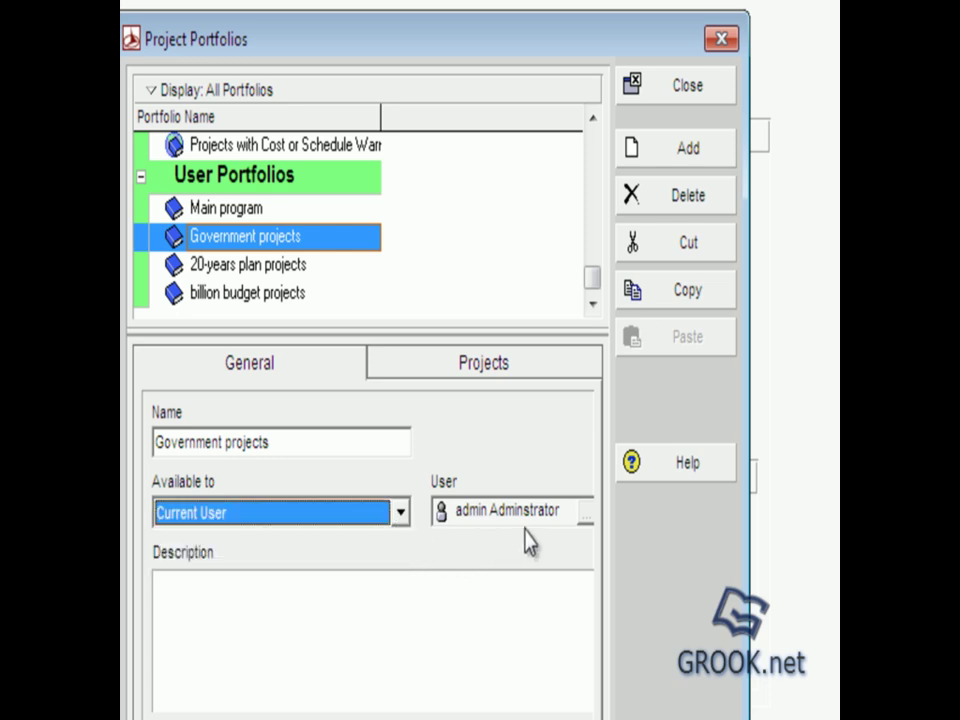
click(203, 616)
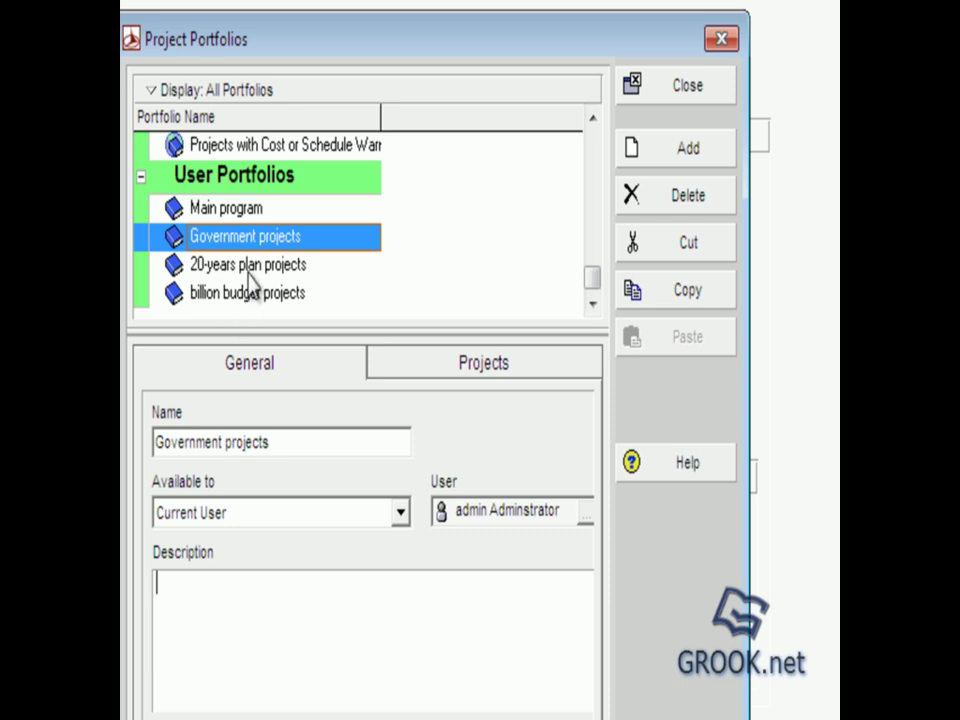
click(248, 265)
click(205, 617)
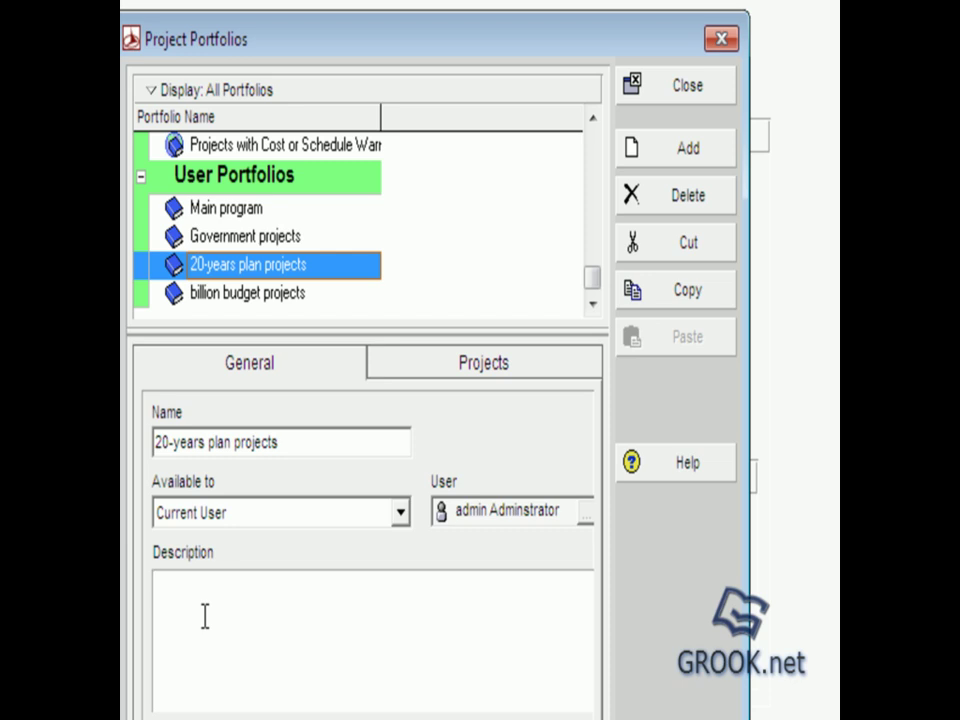
Step: Browse the projects that can be assigned to the 20-years plan projects portfolio, and close the portfolios window without assigning any
click(501, 372)
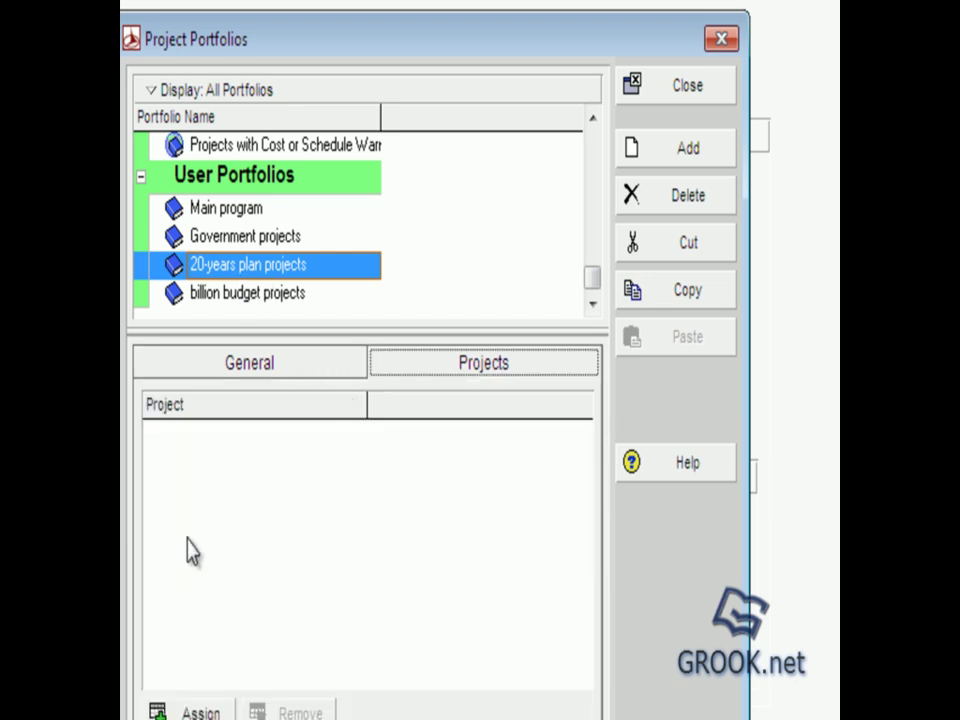
click(190, 712)
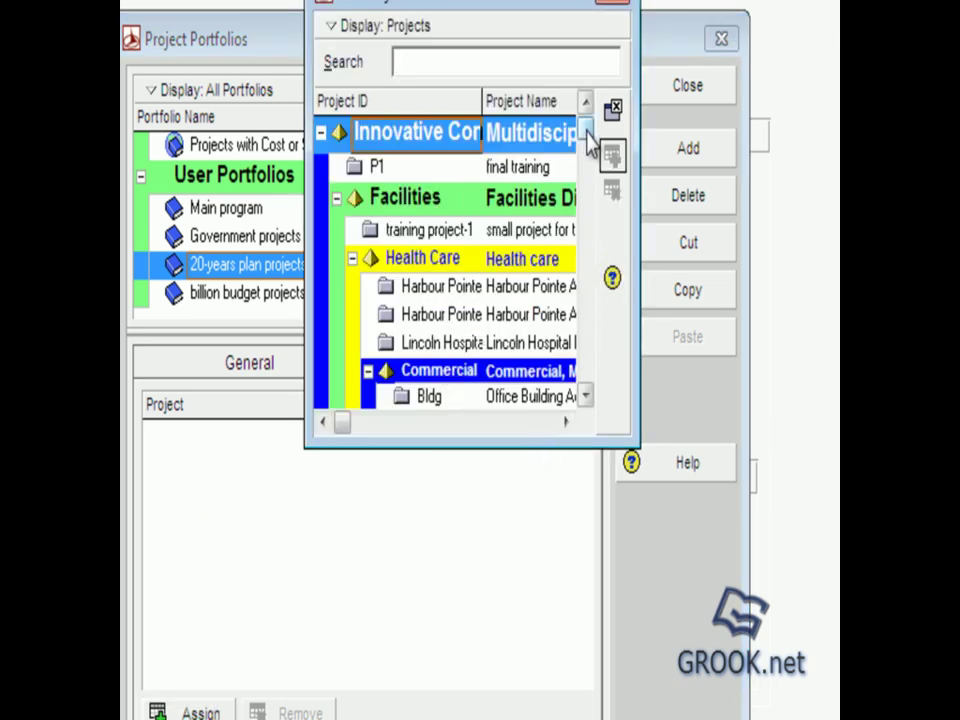
drag(588, 138, 589, 172)
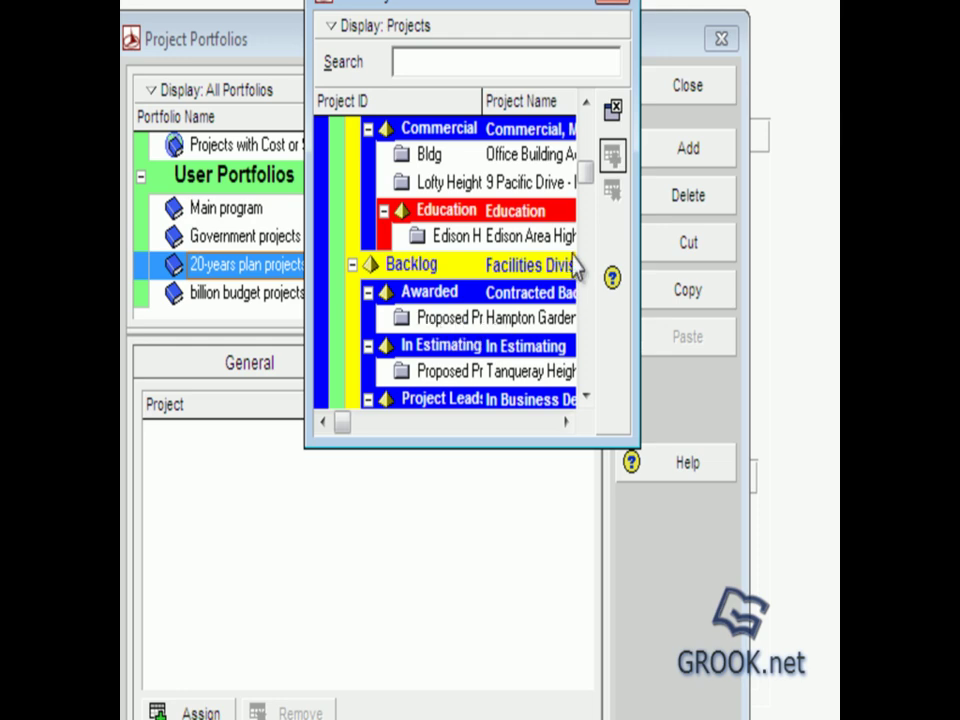
scroll(591, 184, down, 1)
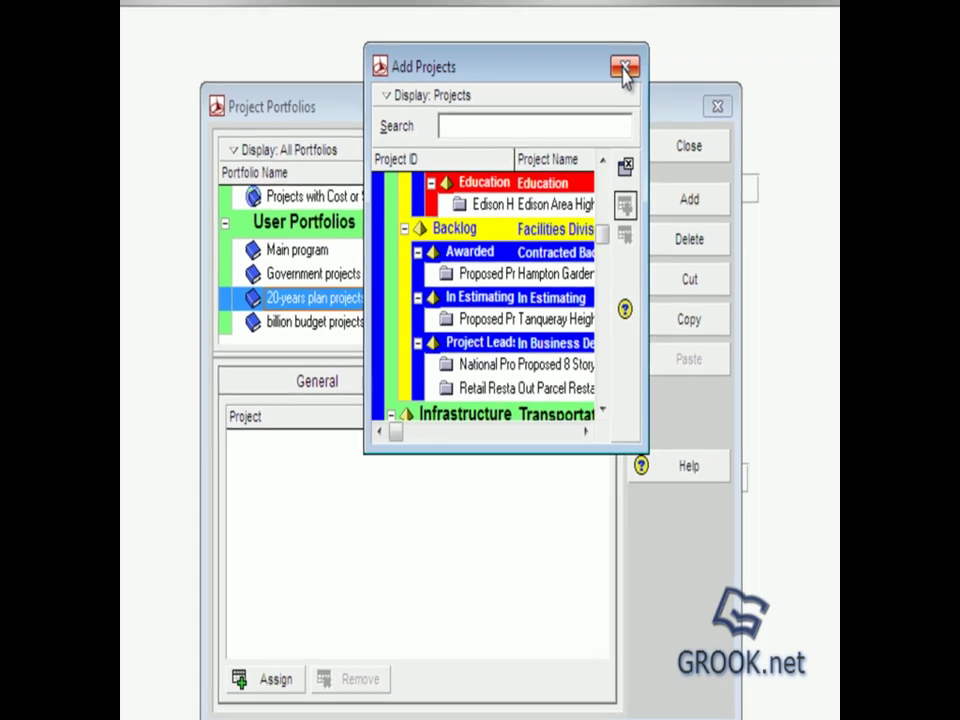
click(624, 68)
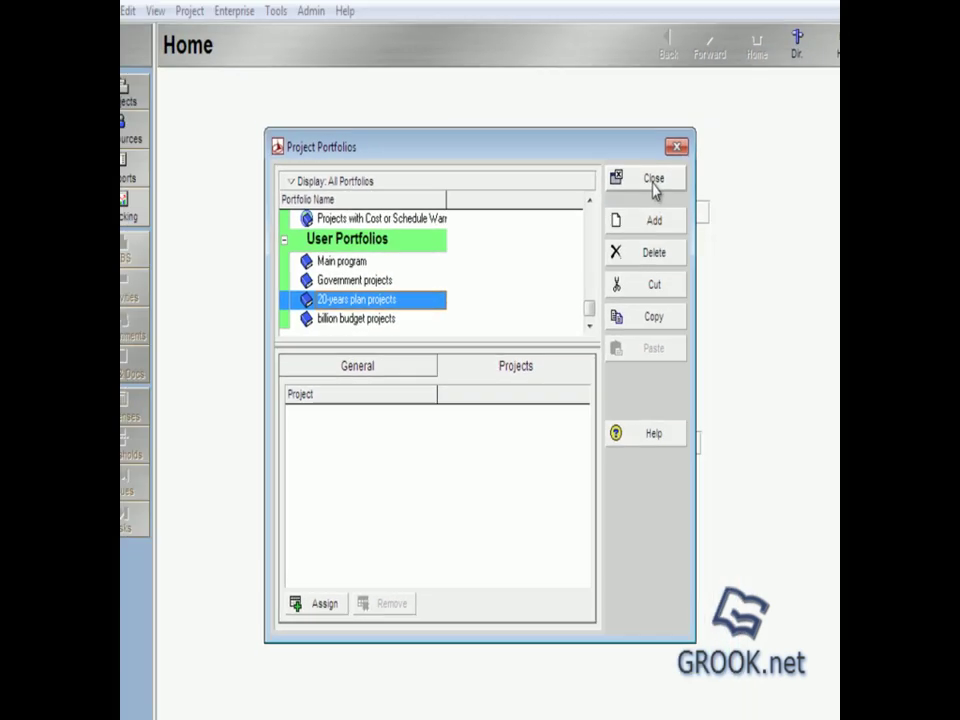
click(682, 160)
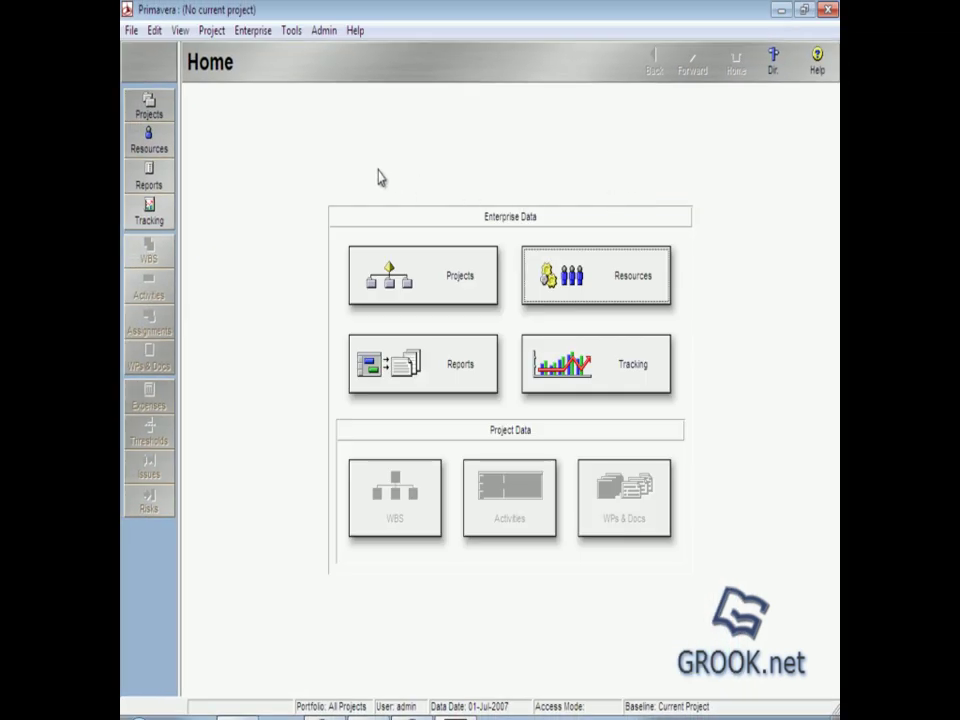
Step: Open the Enterprise Project Structure and collapse the Facilities, Infrastructure, Industrial, Corporate, pmi company and sdi sector branches
click(255, 37)
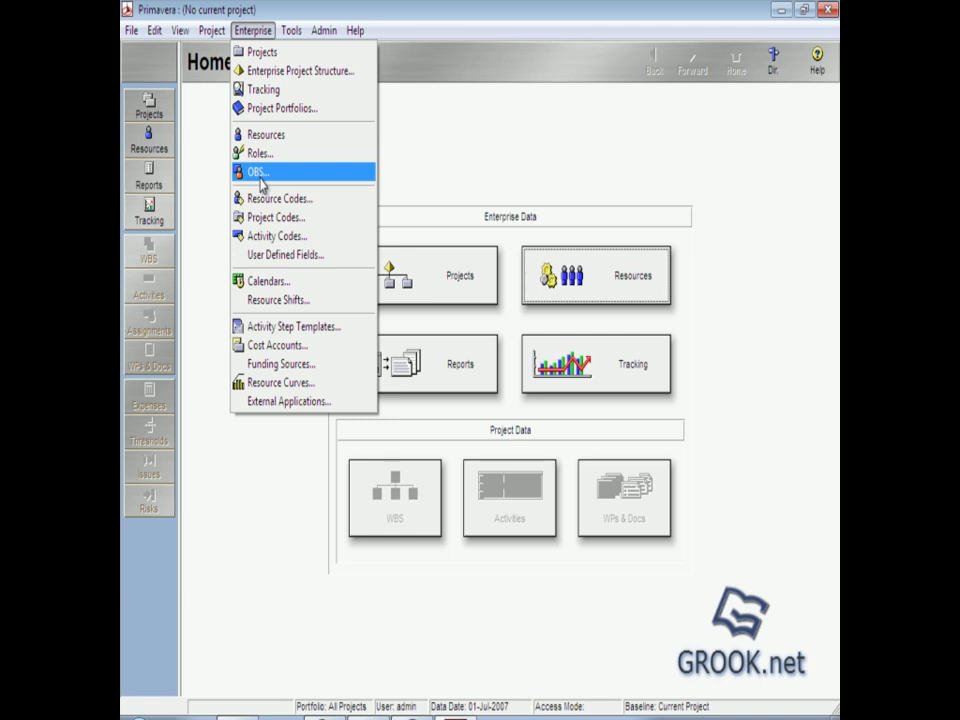
click(300, 78)
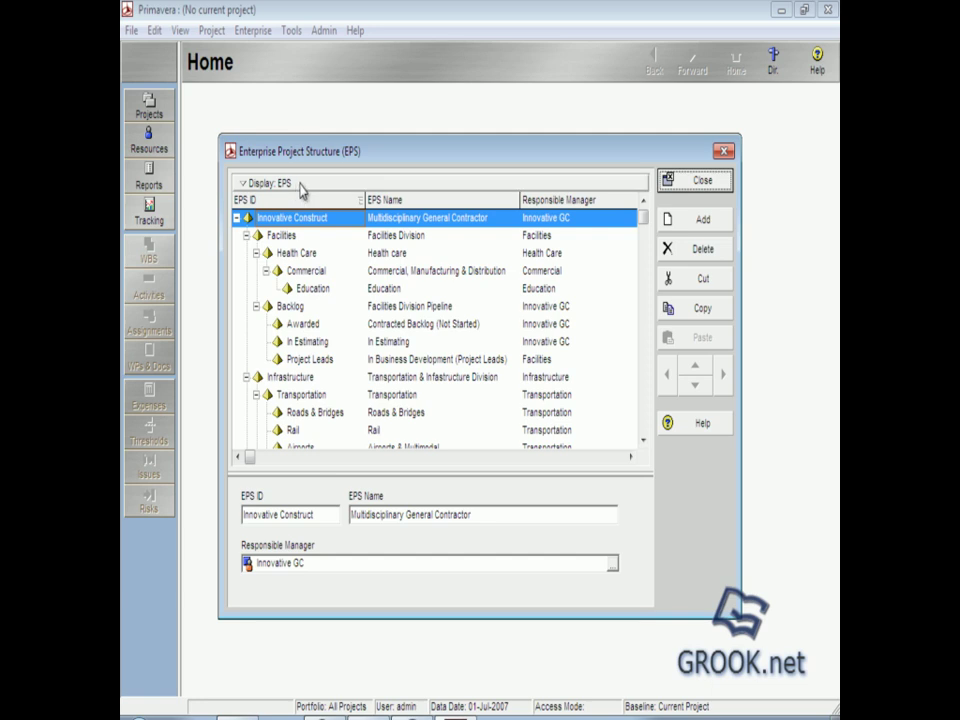
click(246, 236)
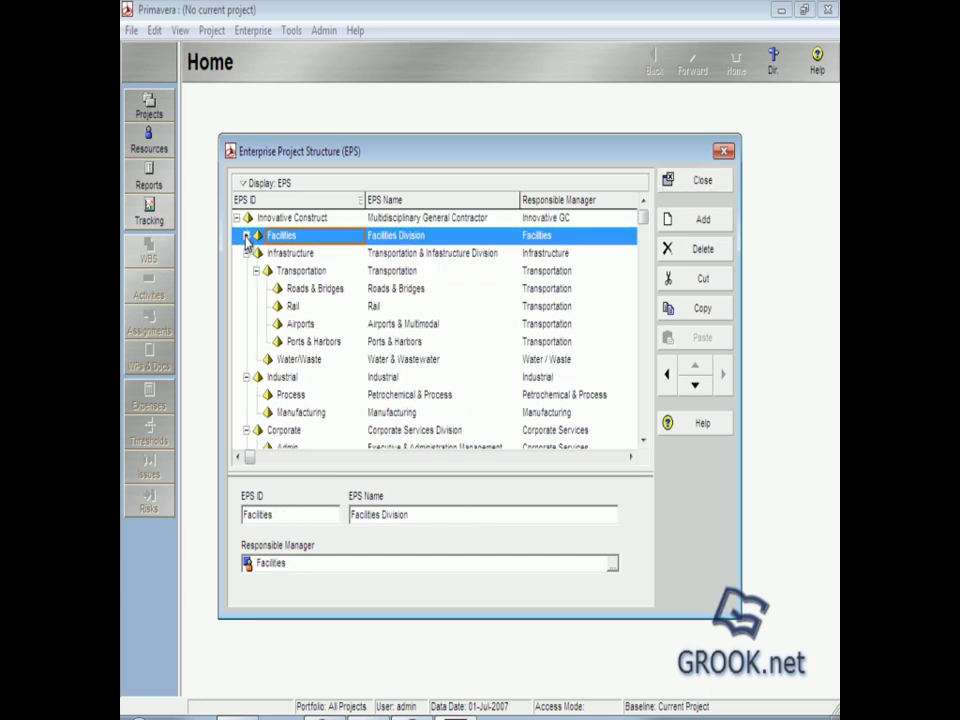
click(246, 253)
click(246, 271)
click(246, 288)
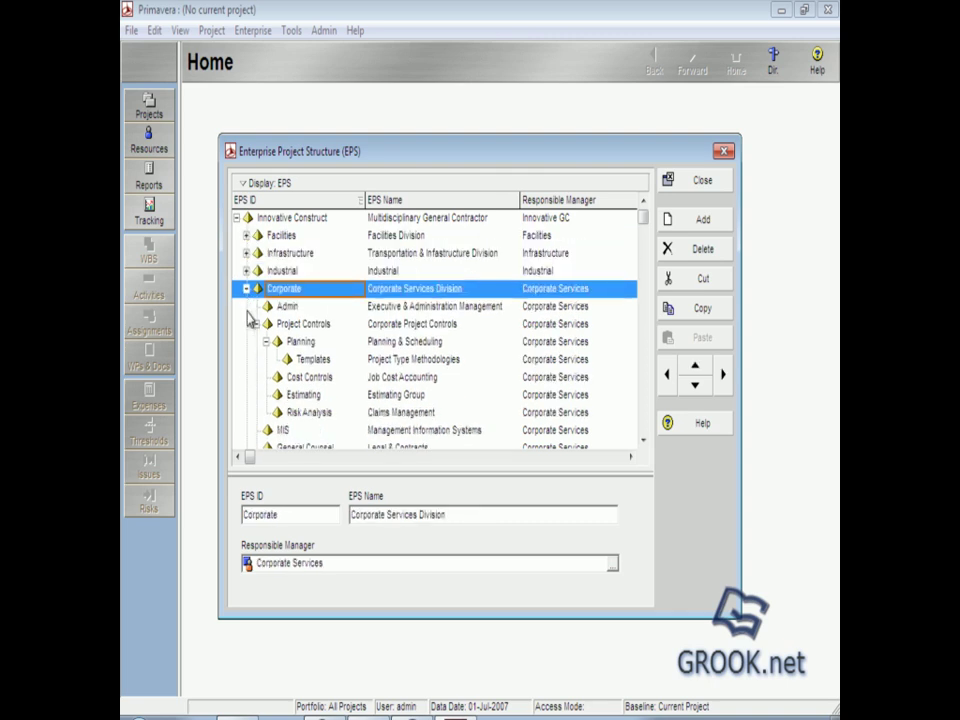
click(246, 306)
click(246, 324)
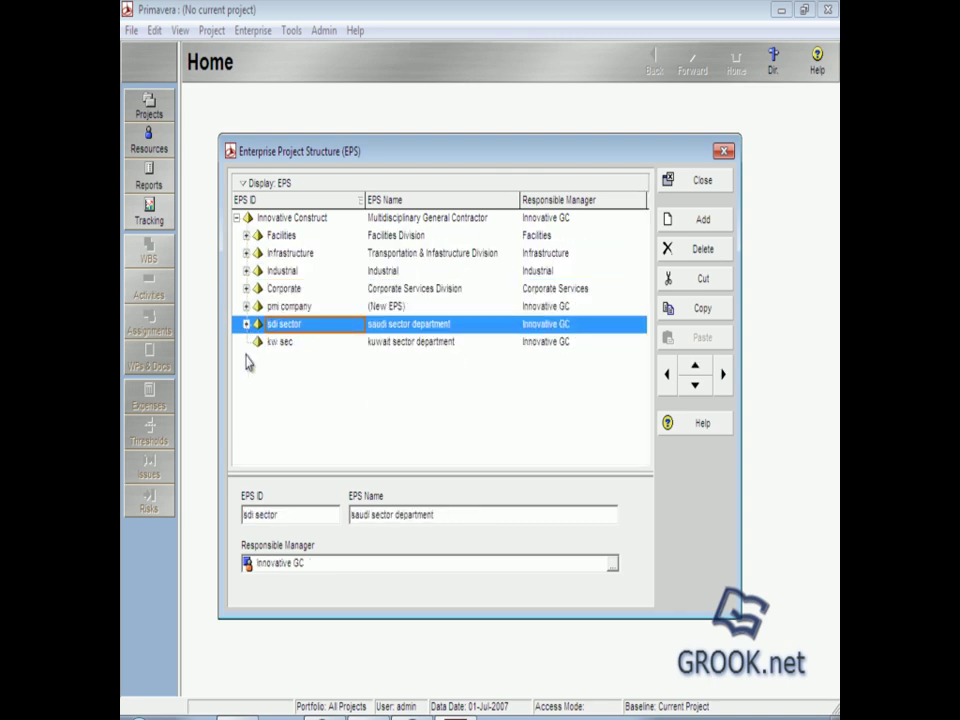
Step: Delete all existing elements of the enterprise project structure together with their projects, WBS and activities
click(246, 236)
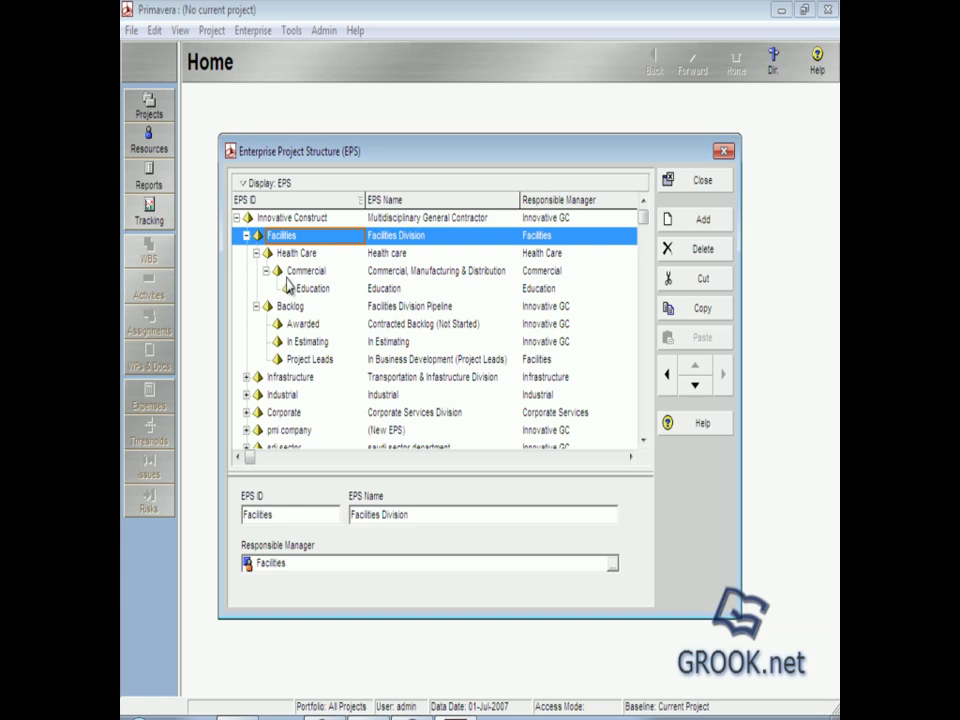
ctrl+click(288, 255)
ctrl+click(304, 271)
ctrl+click(310, 288)
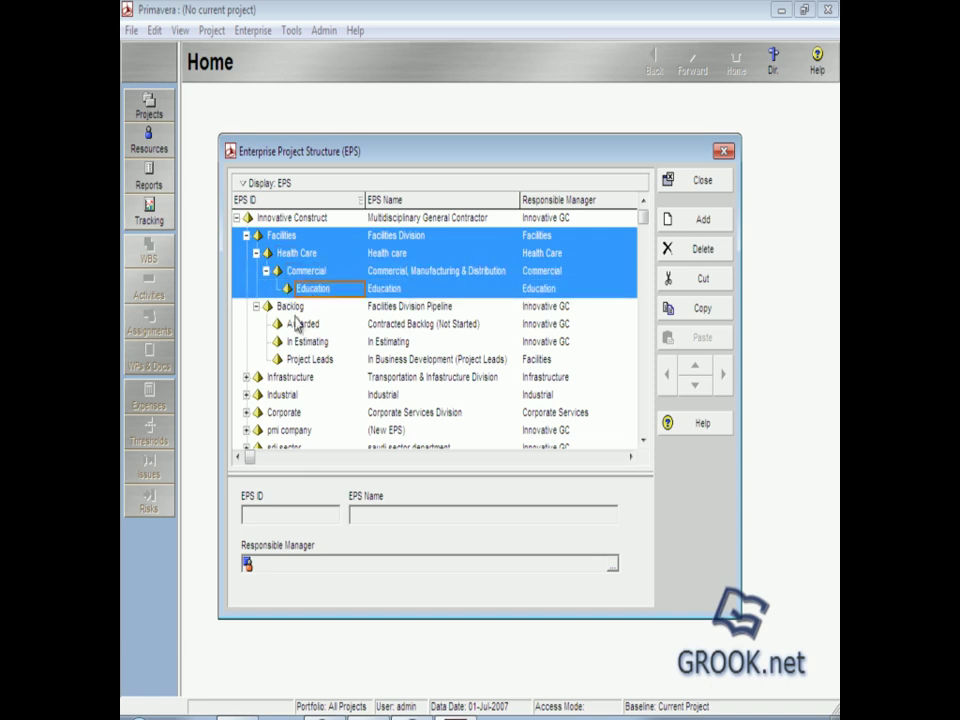
ctrl+click(291, 306)
drag(306, 348, 283, 453)
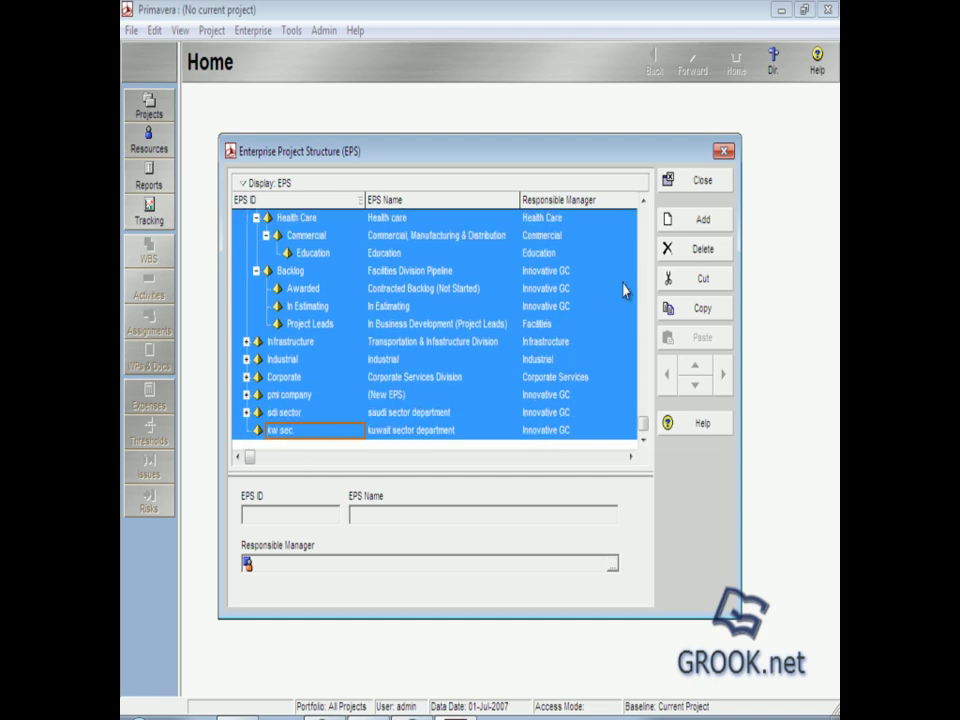
click(705, 250)
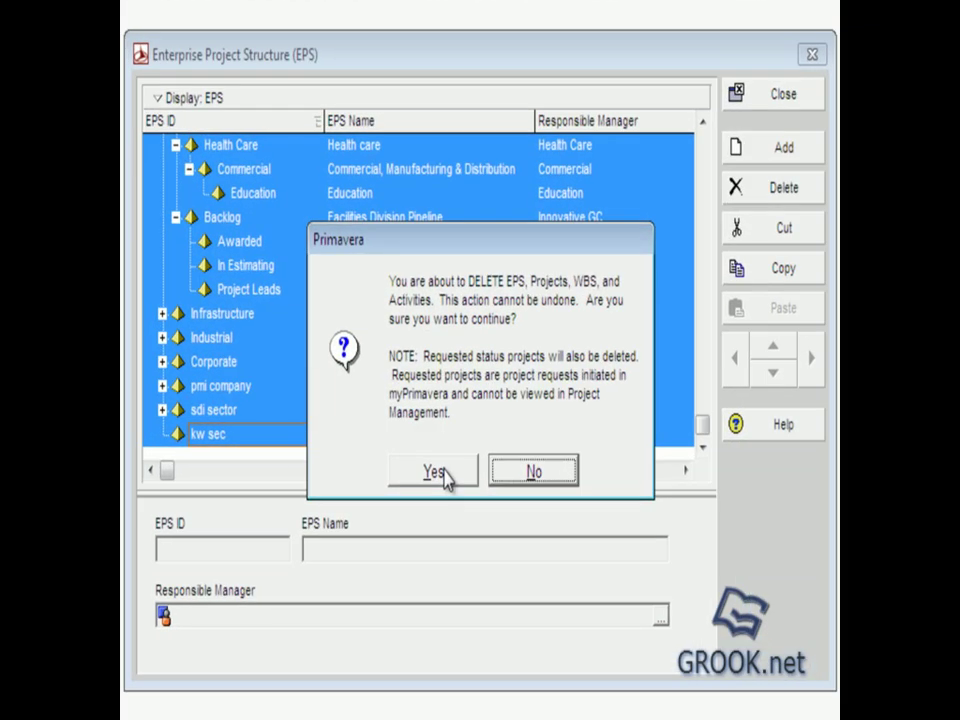
click(450, 457)
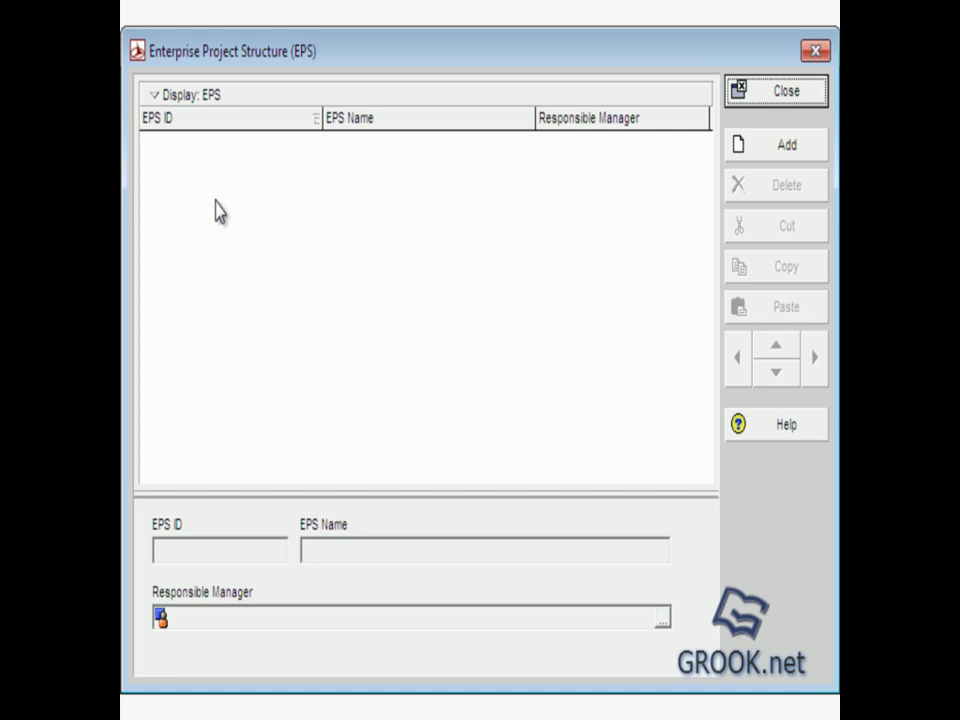
Step: Add a top-level element to the enterprise project structure with ID Eur and name Europe
click(778, 150)
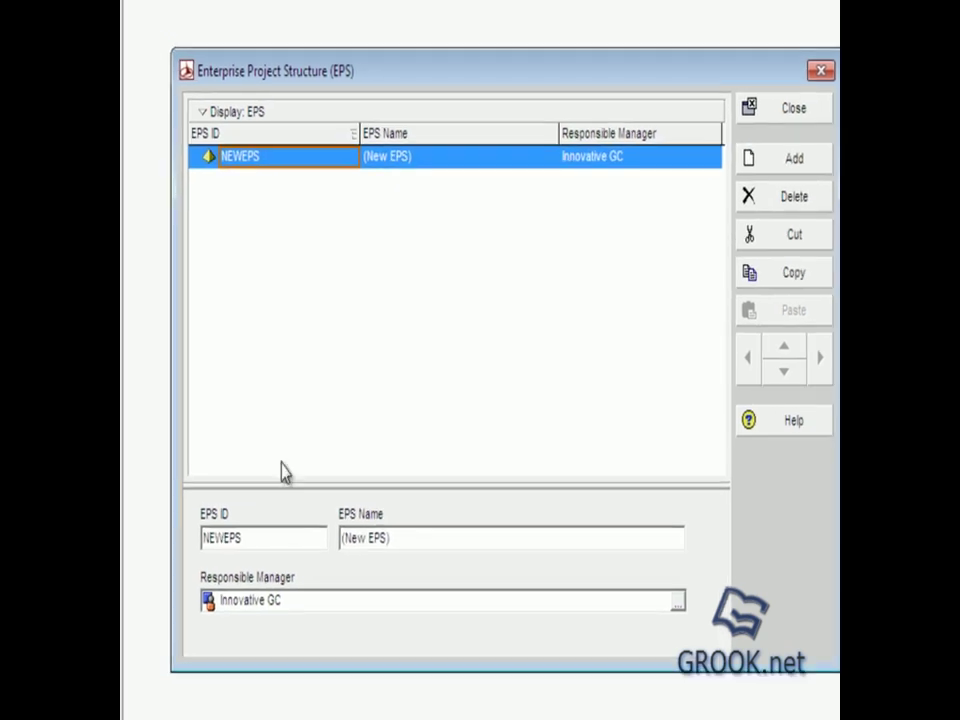
drag(243, 538, 198, 538)
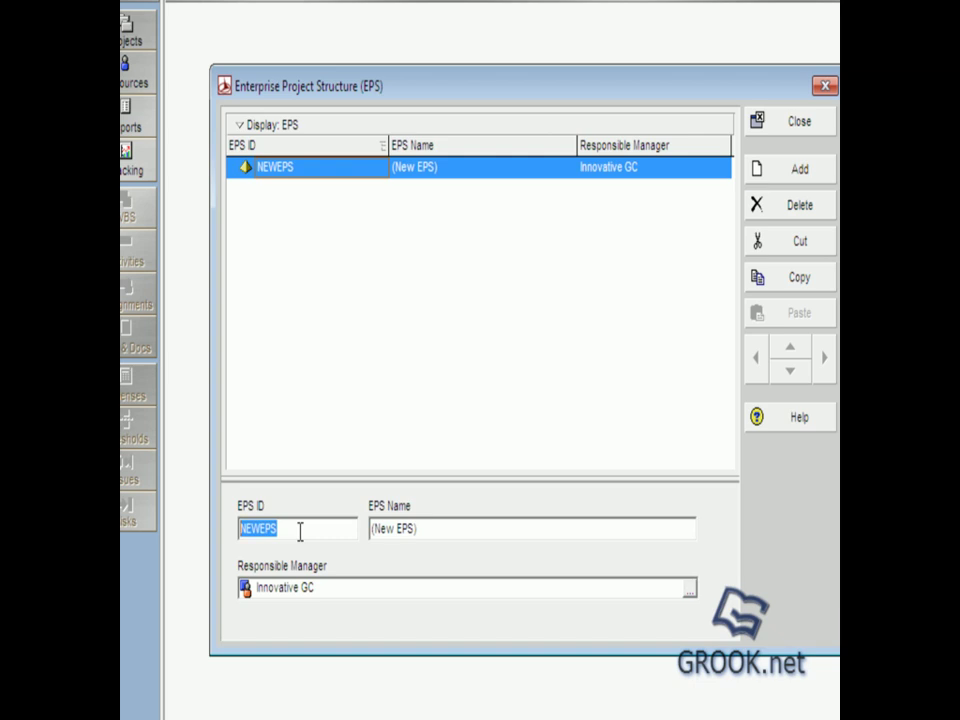
text(Eur)
drag(430, 528, 314, 533)
text(E)
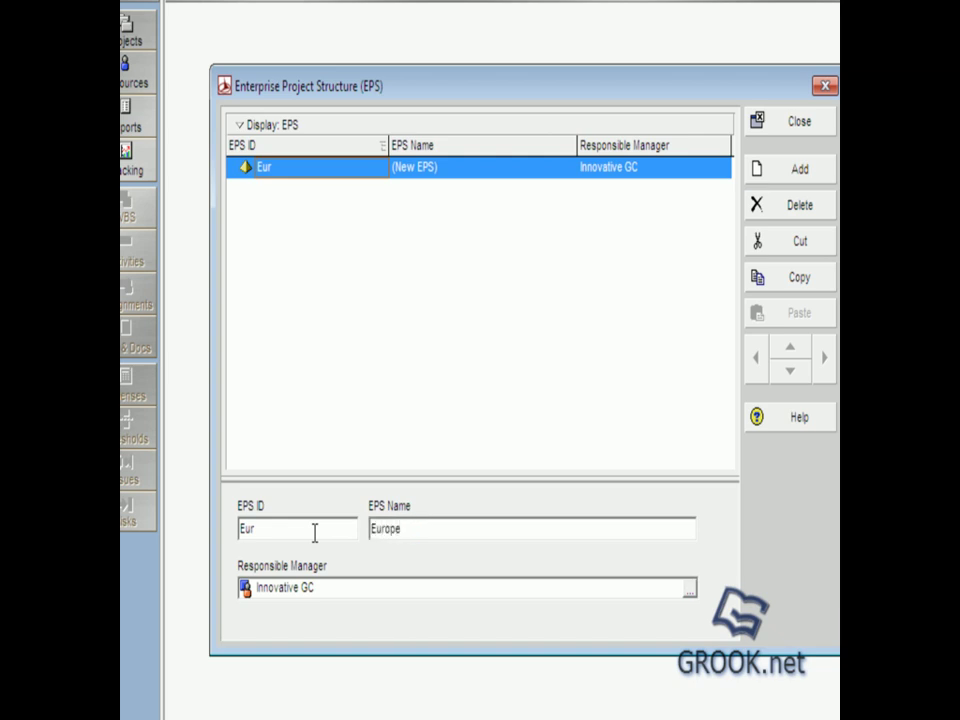
Step: Add a second element at the same level as Europe, with both its ID and name set to USA
click(285, 172)
click(780, 178)
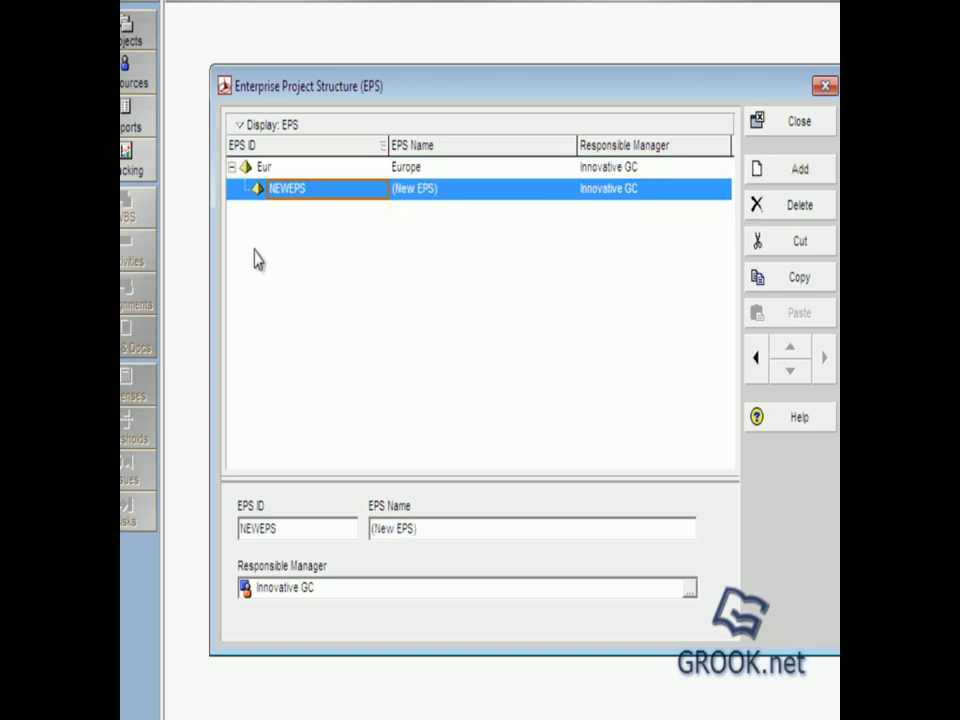
click(756, 358)
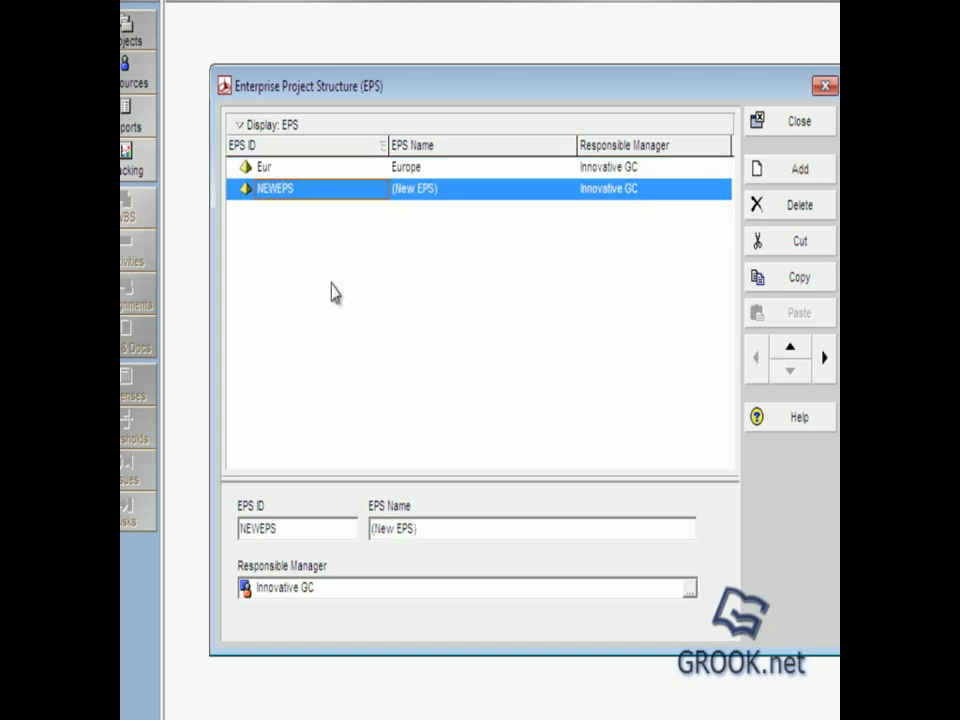
click(300, 189)
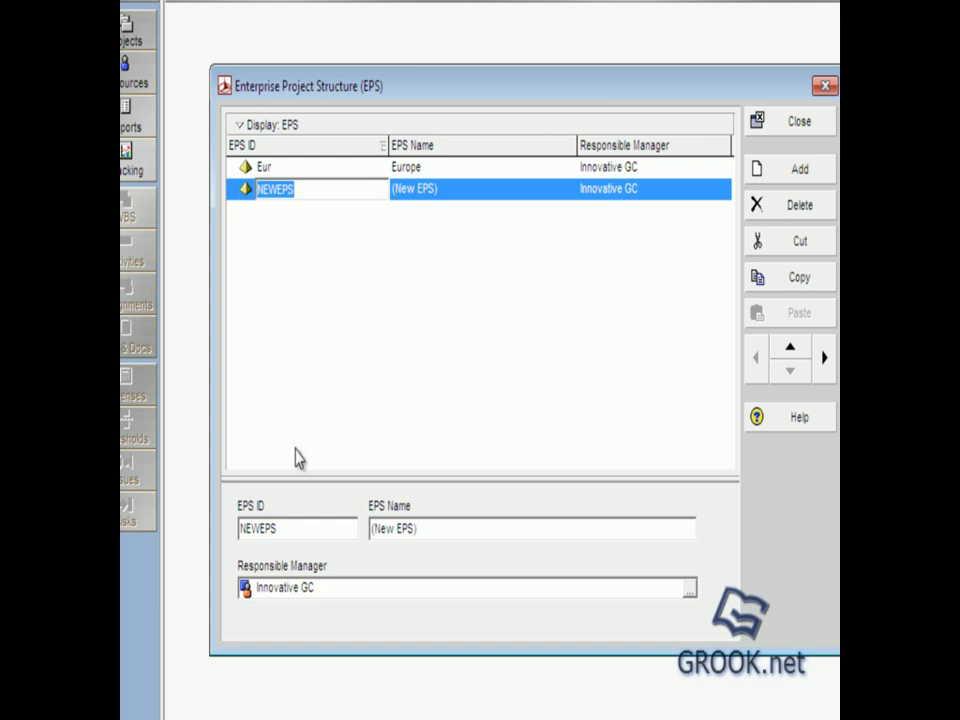
double_click(288, 532)
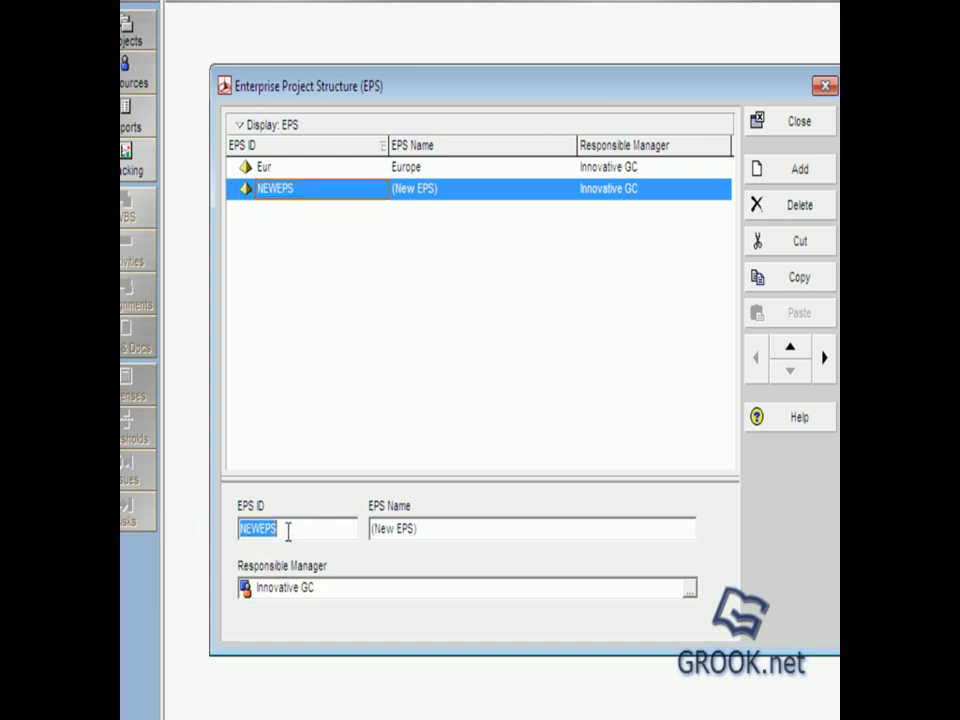
text(USA)
key(Tab)
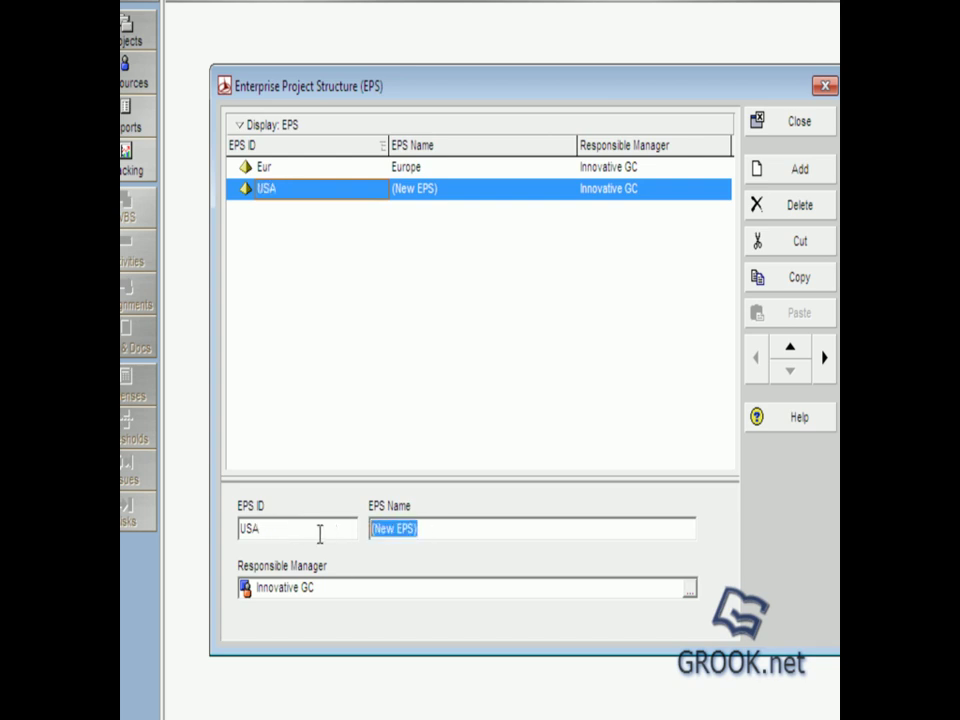
text(USA)
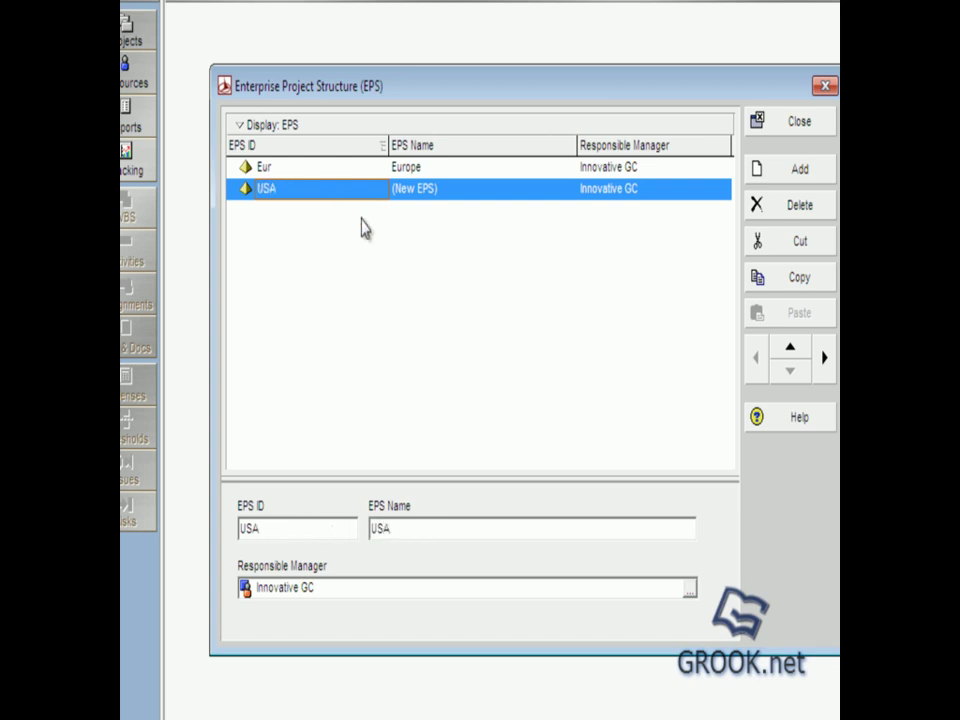
Step: Add three new child elements under Europe
click(340, 168)
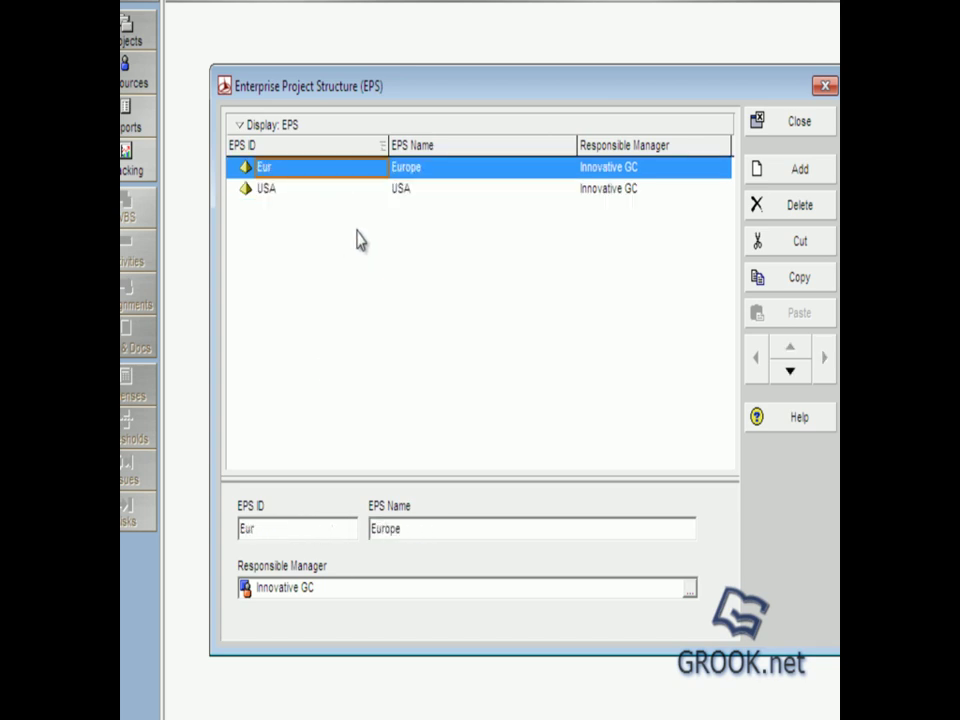
click(785, 169)
click(793, 170)
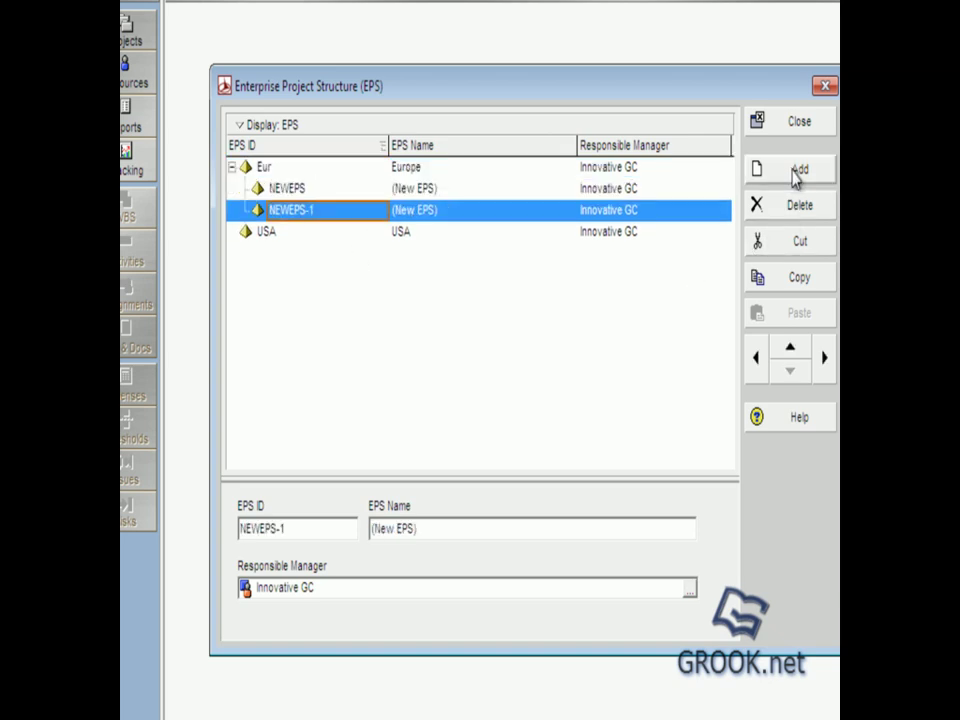
click(795, 169)
Step: Give the first child element of Europe the ID CONST and the name CONSTRUCTION
click(300, 190)
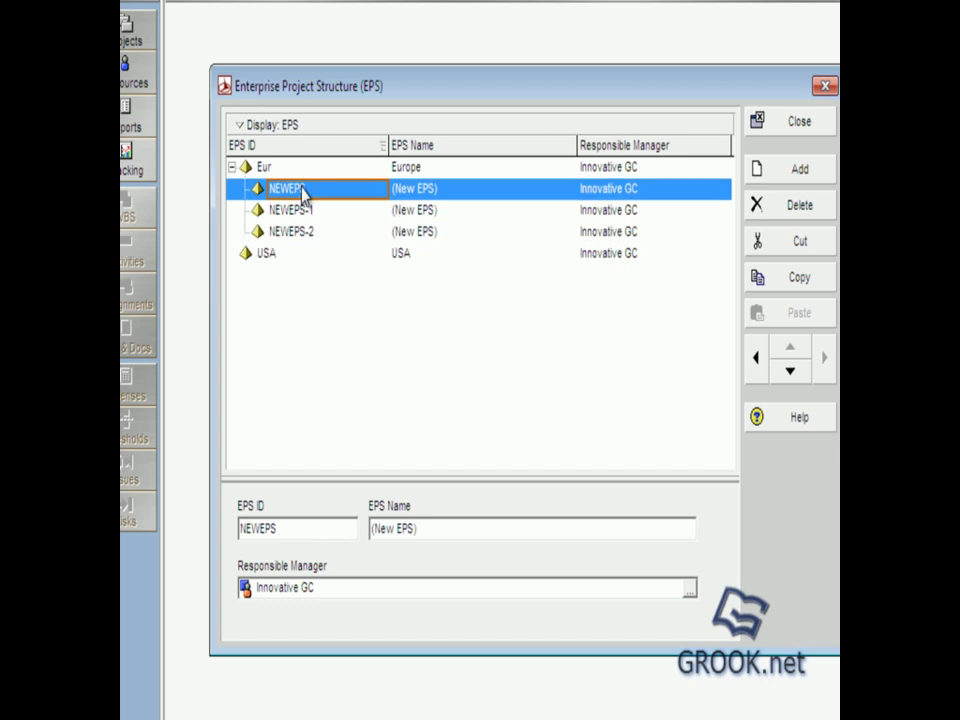
drag(280, 528, 158, 528)
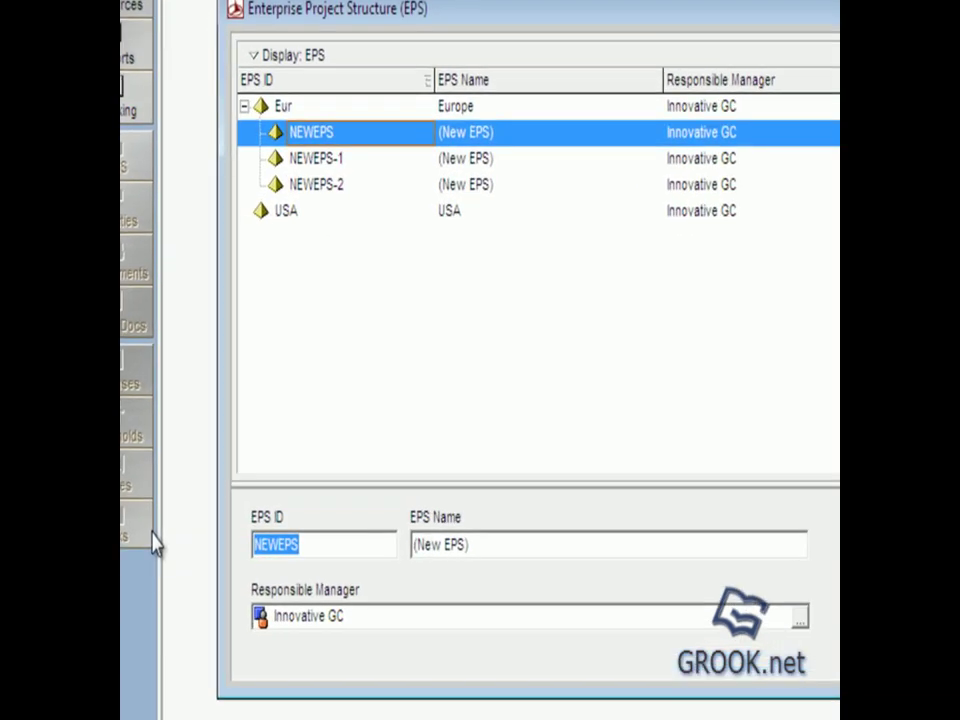
text(CON)
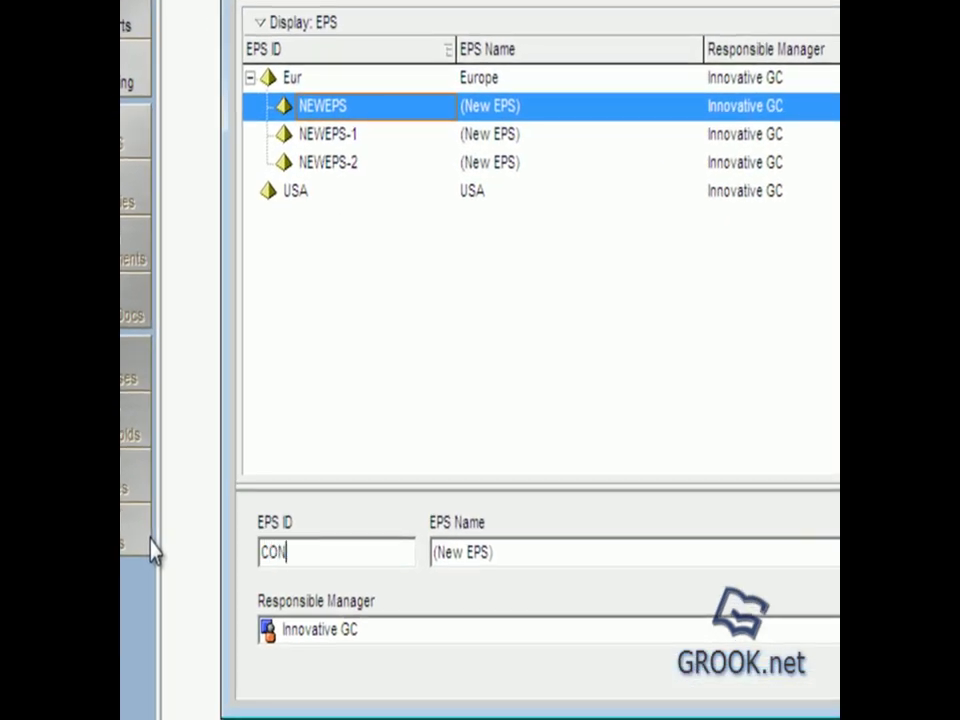
text(ST)
click(521, 553)
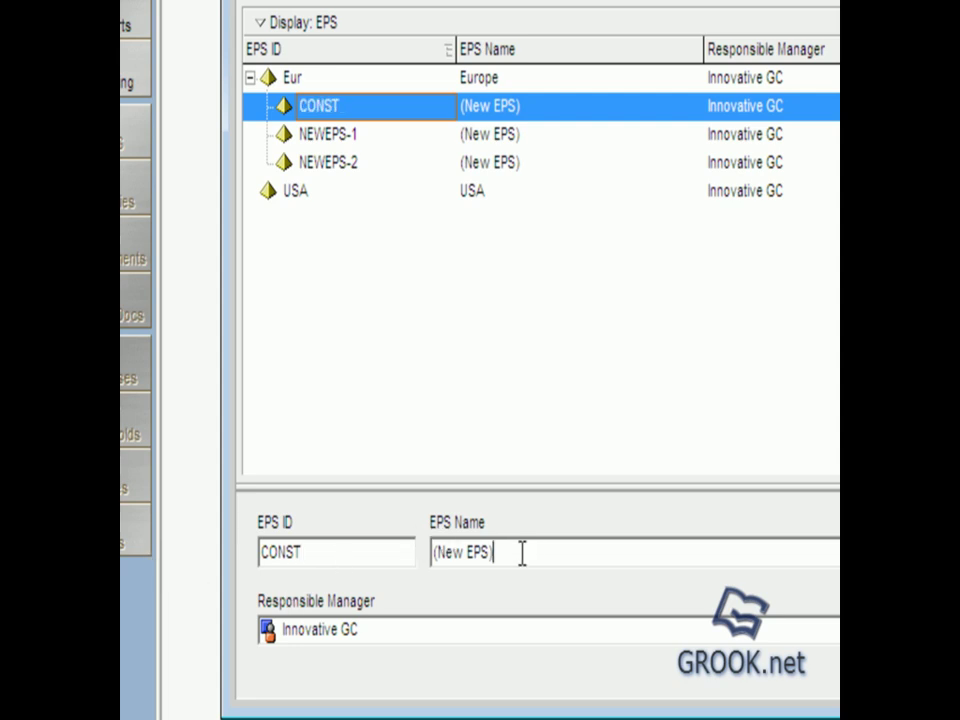
drag(521, 553, 330, 559)
text(CONSTR)
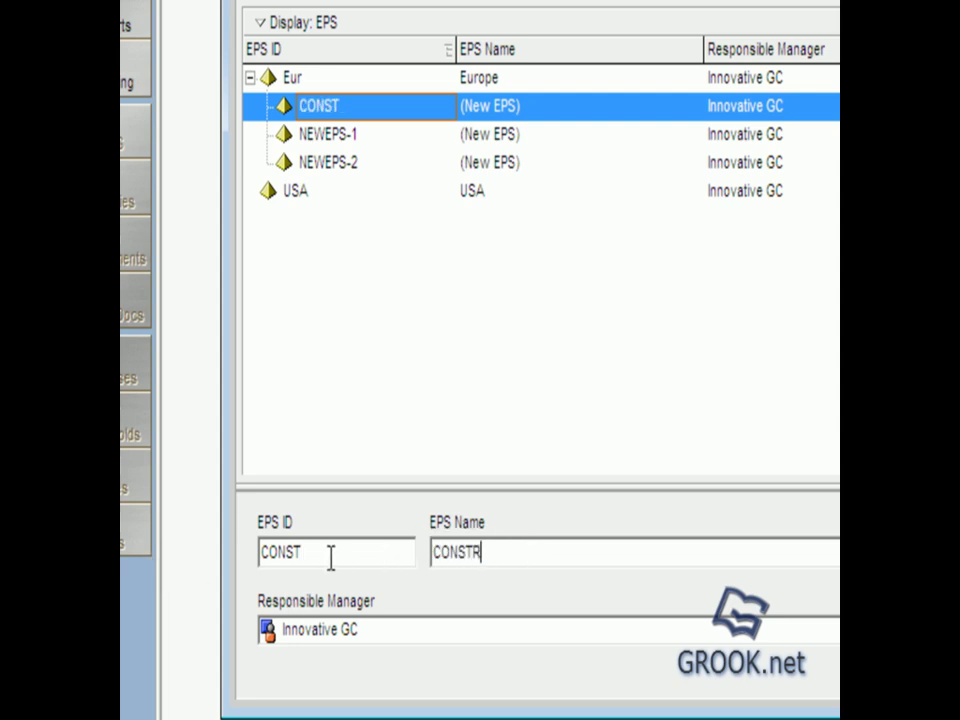
text(UCTION)
Step: Give the second child element of Europe the ID O & G and the name OIL & GAS
click(355, 132)
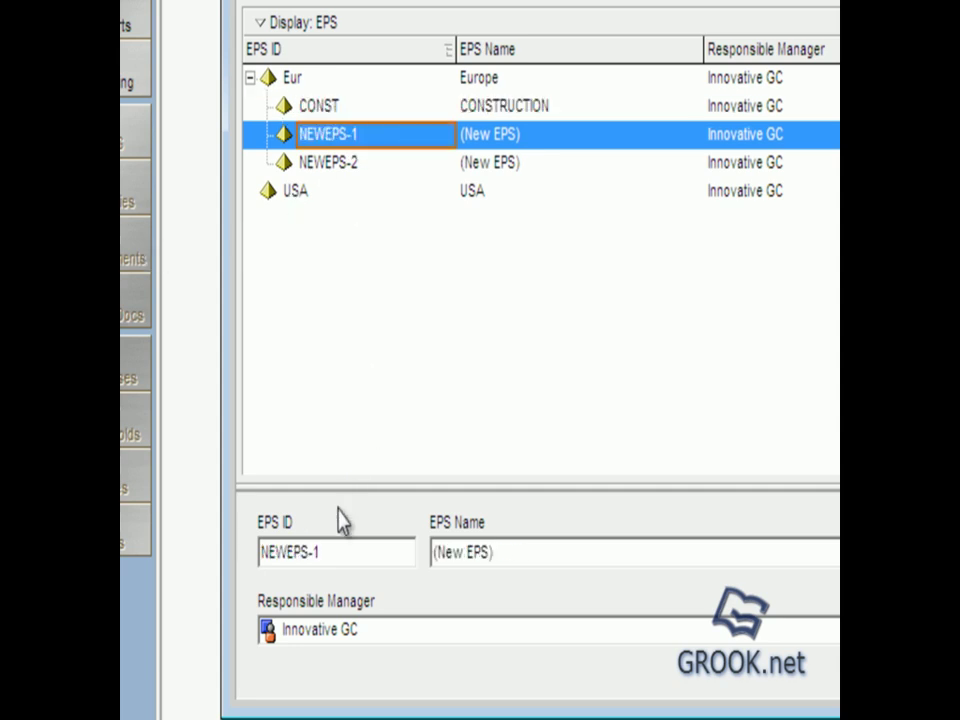
double_click(306, 550)
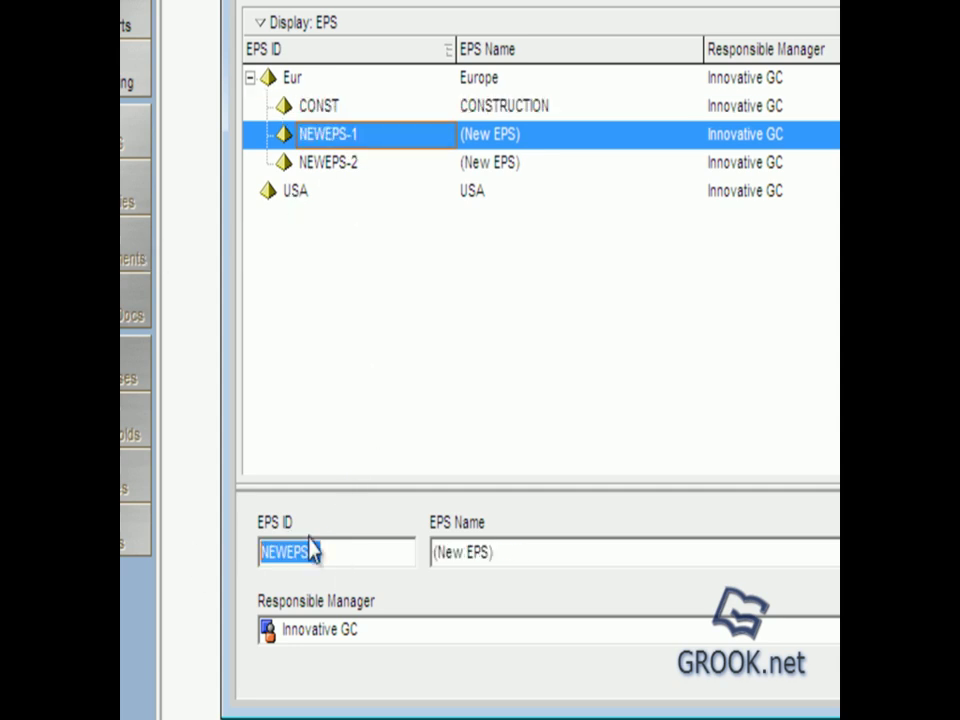
text(OIL)
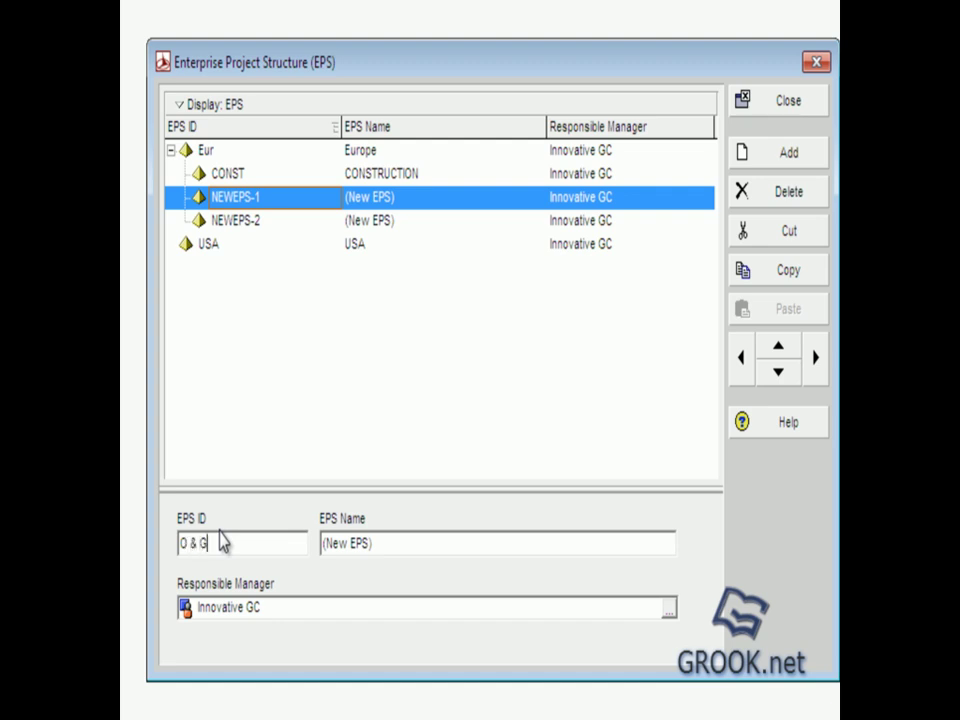
key(Tab)
text(OIL)
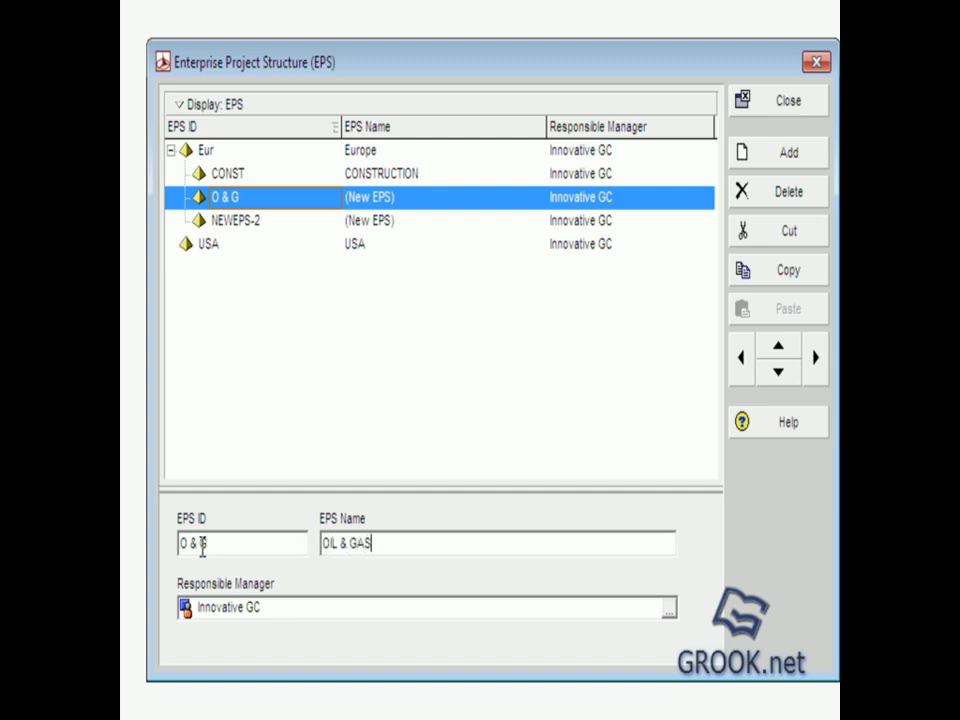
text( & GAS)
Step: Give the third child element of Europe the ID INFR and the name INFRASTRUCTURE
click(255, 221)
drag(252, 545, 180, 543)
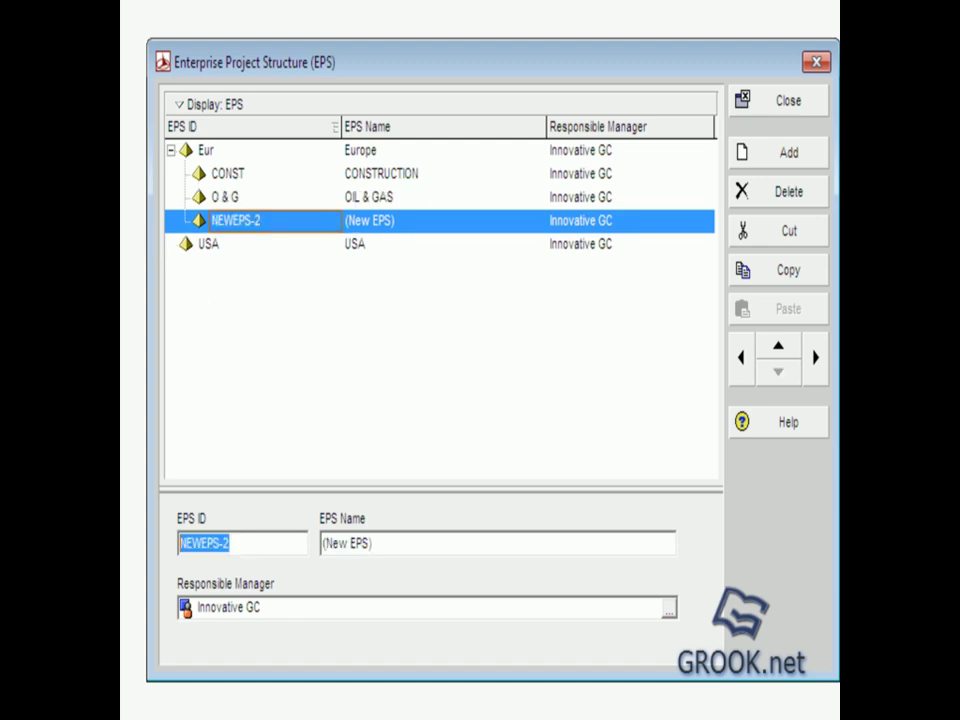
text(NF)
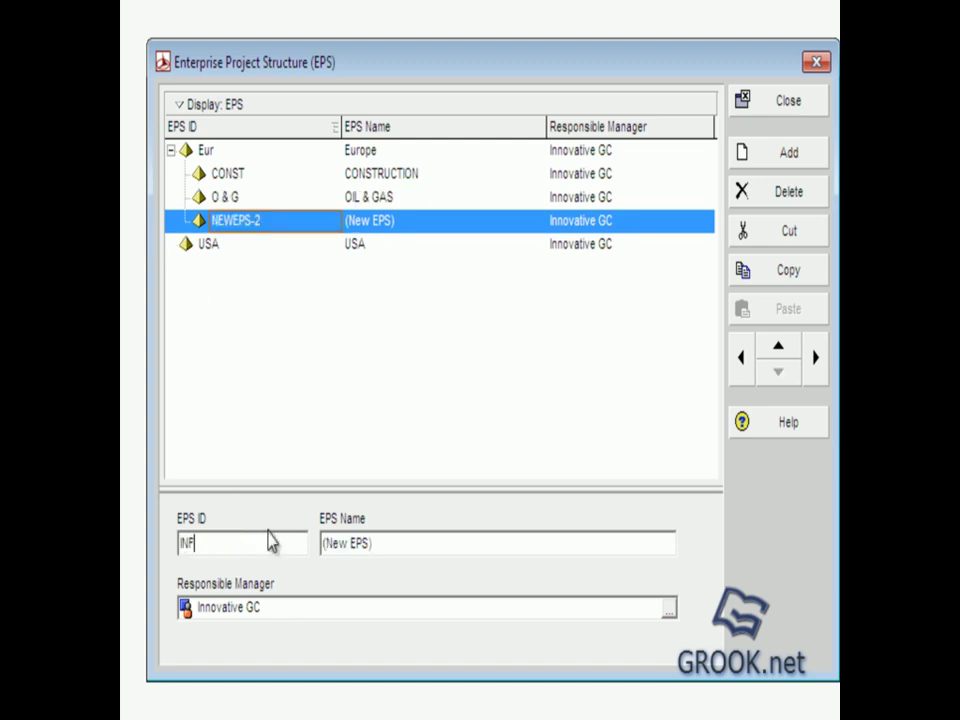
text(NFR)
key(Tab)
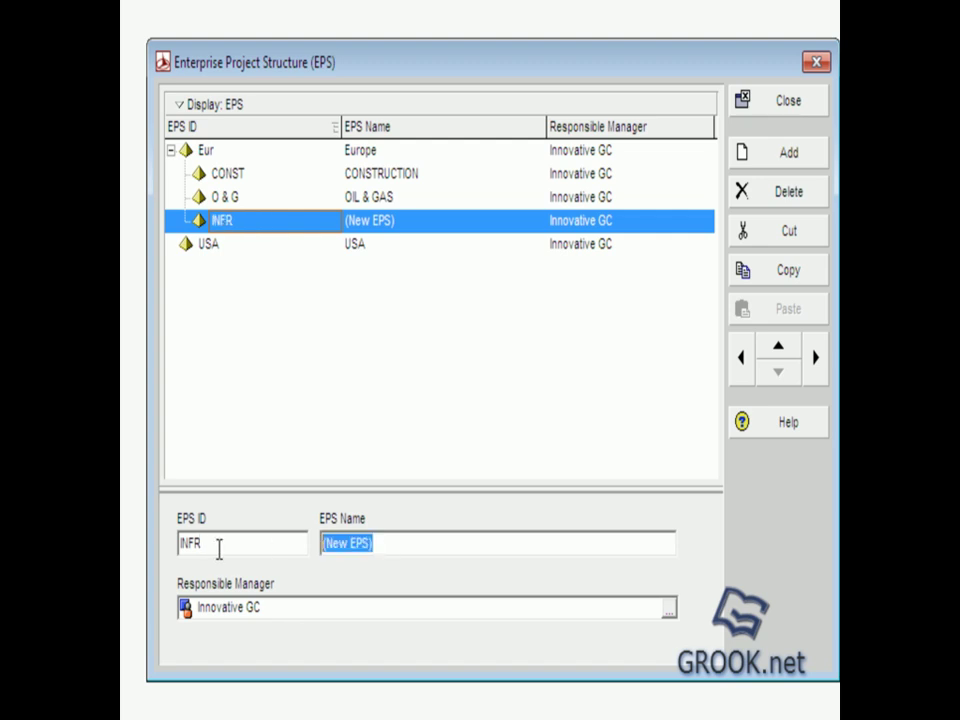
text(INFRASTRUCTU)
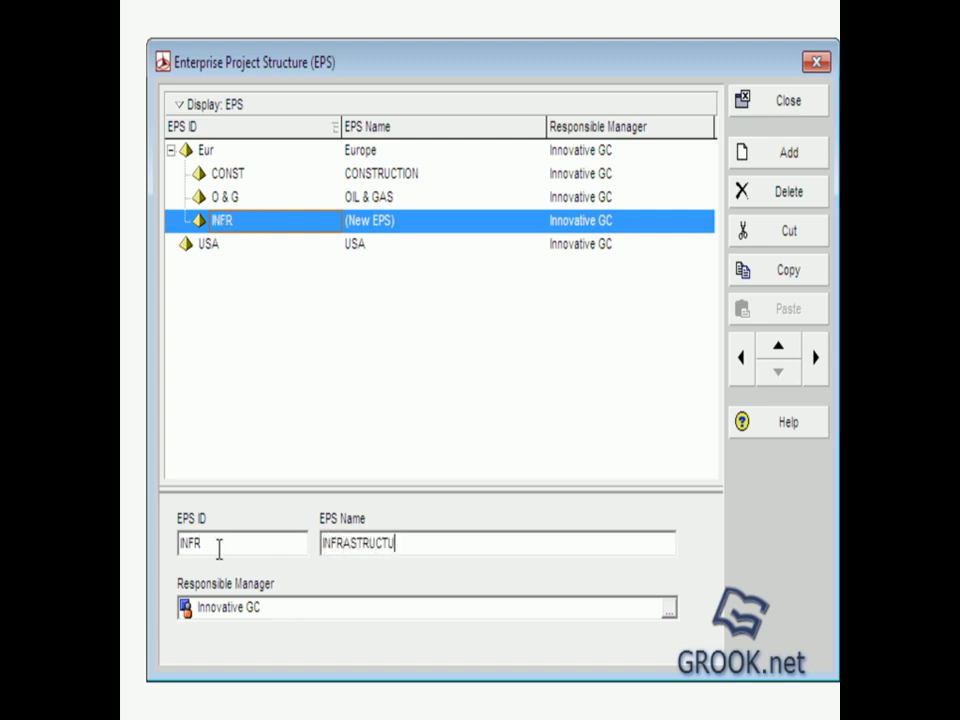
text(RE)
click(212, 248)
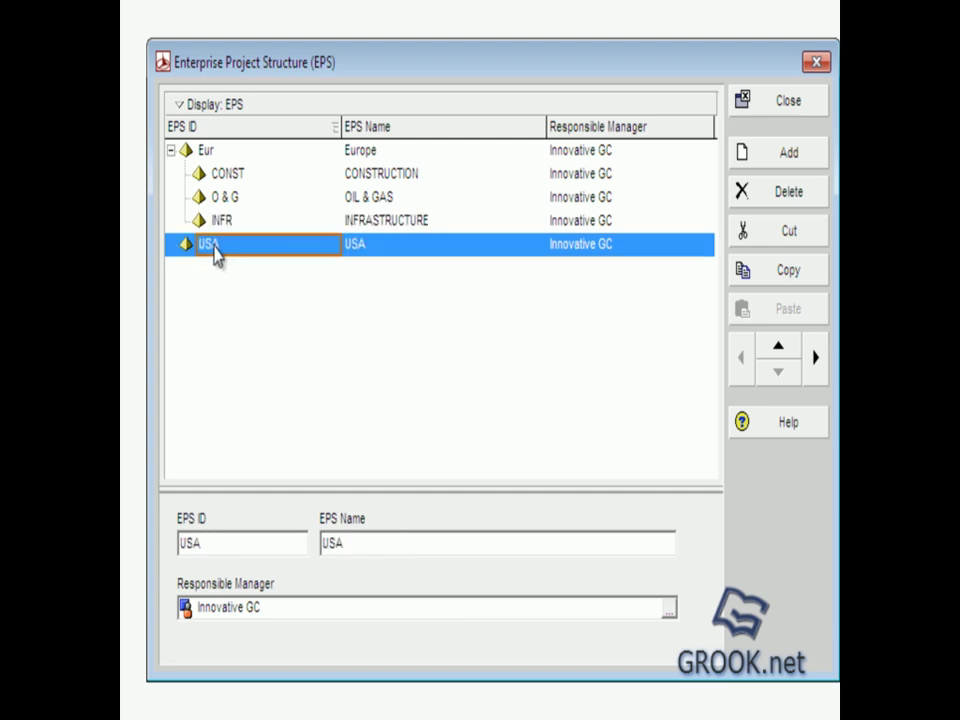
Step: Add three new elements and indent them as children of CONSTRUCTION under Europe
click(238, 177)
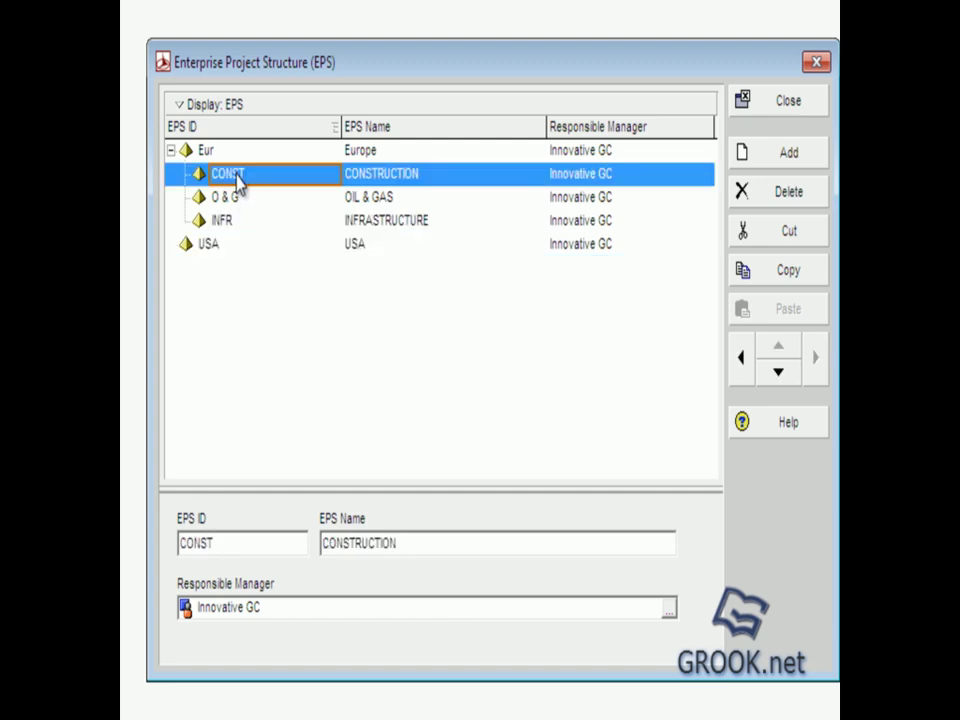
click(742, 152)
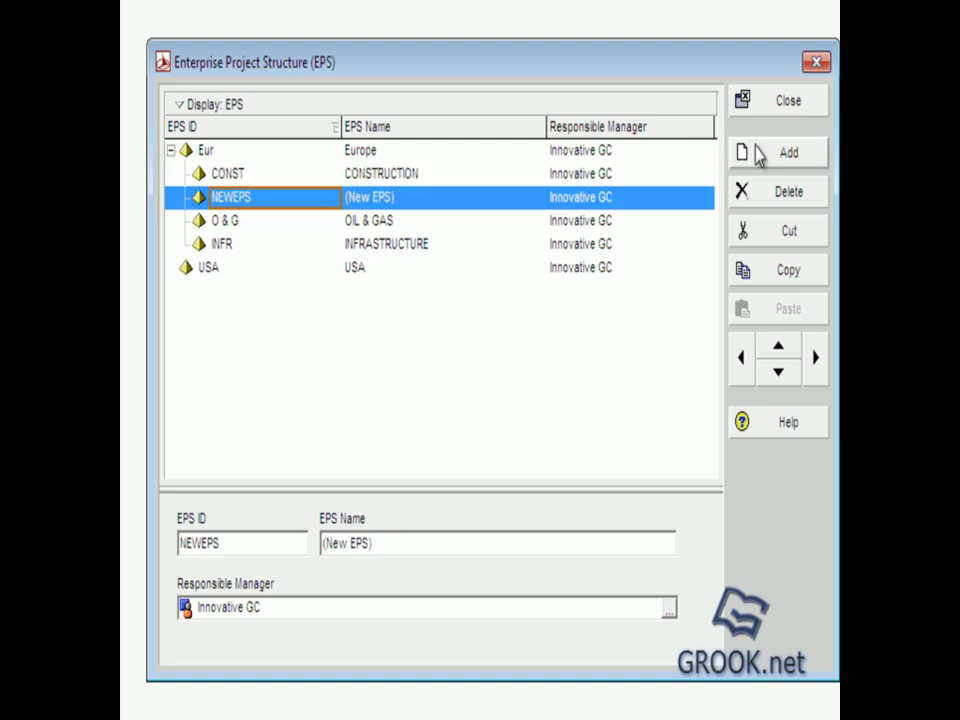
click(815, 357)
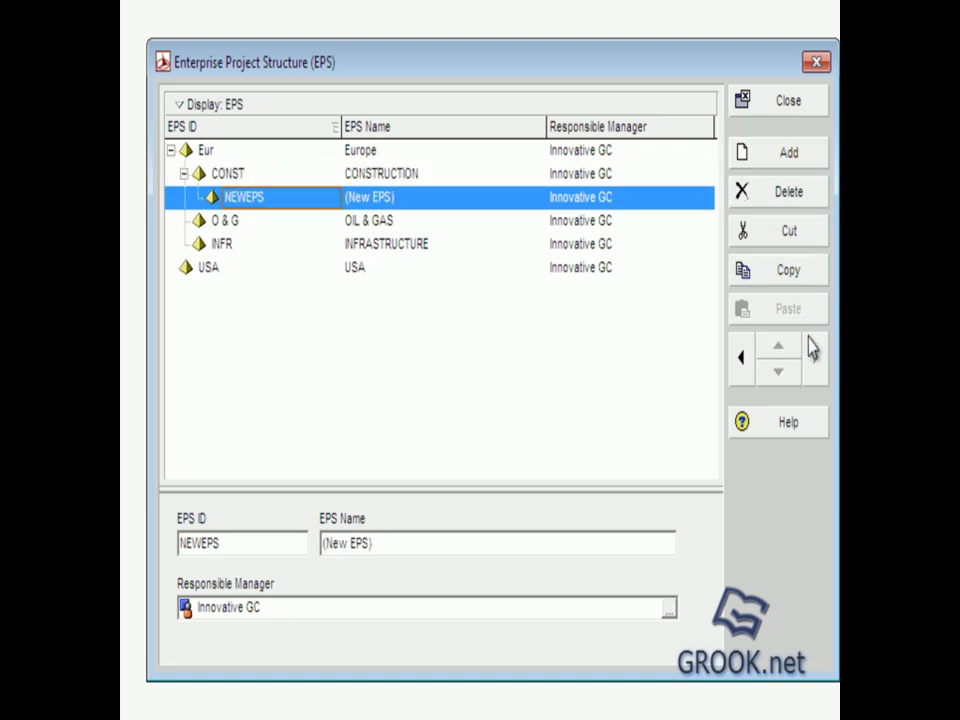
click(229, 176)
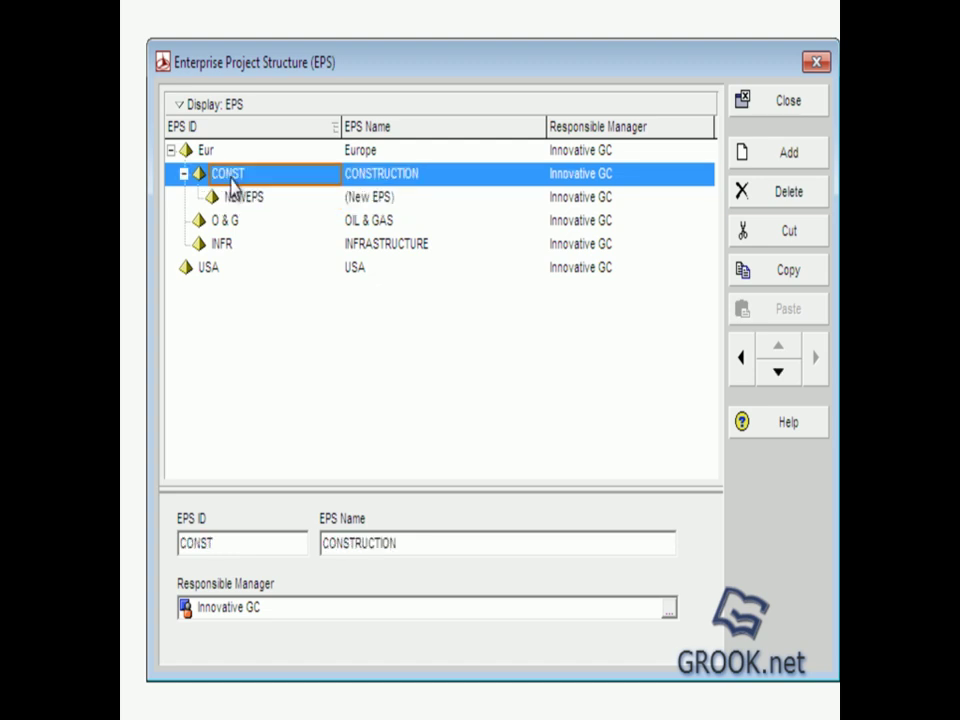
click(770, 156)
click(815, 357)
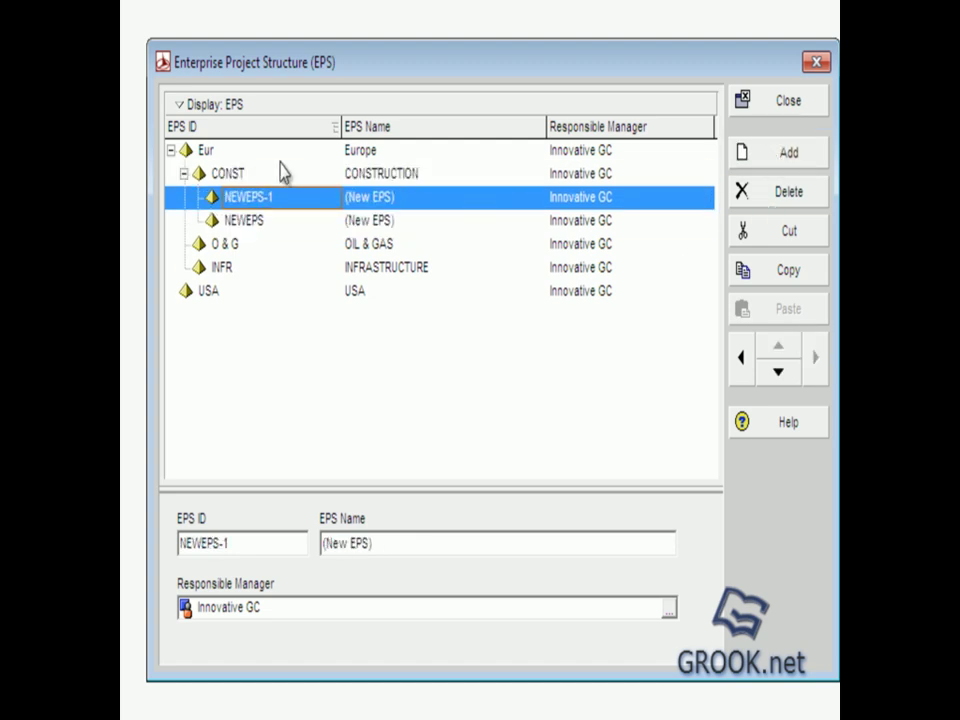
click(227, 178)
click(784, 150)
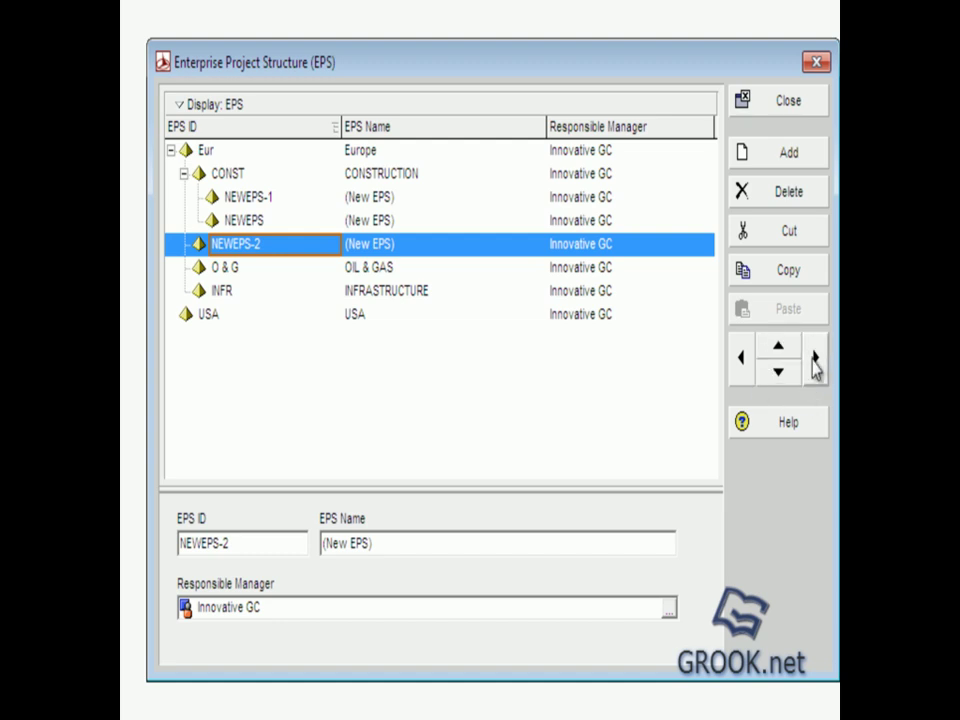
click(815, 360)
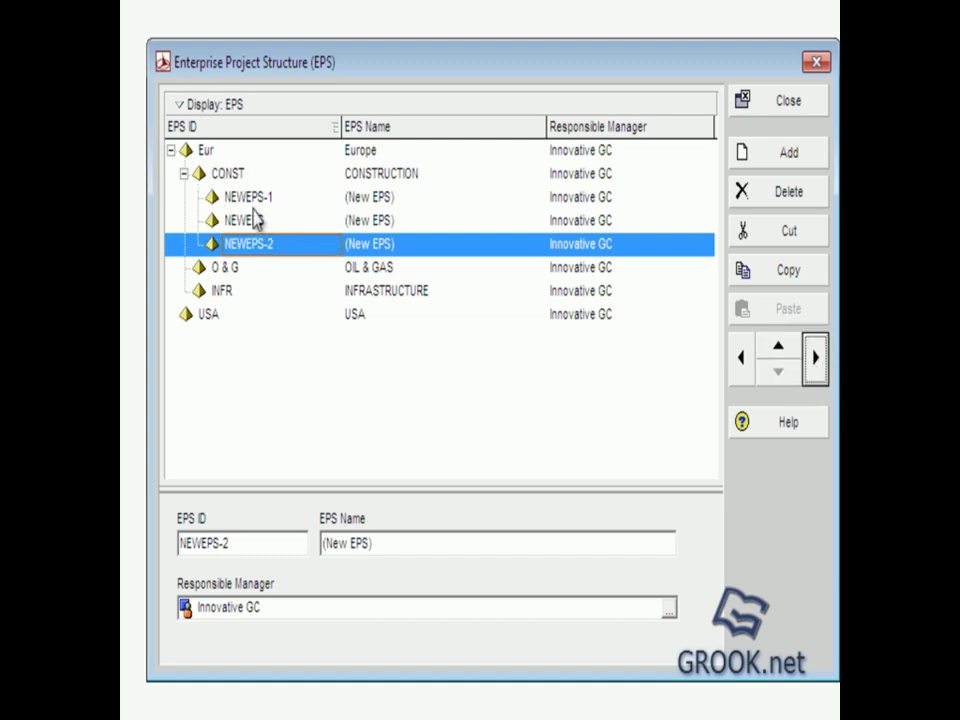
Step: Give the first child element of CONSTRUCTION the ID buil and the name building
click(253, 199)
click(282, 198)
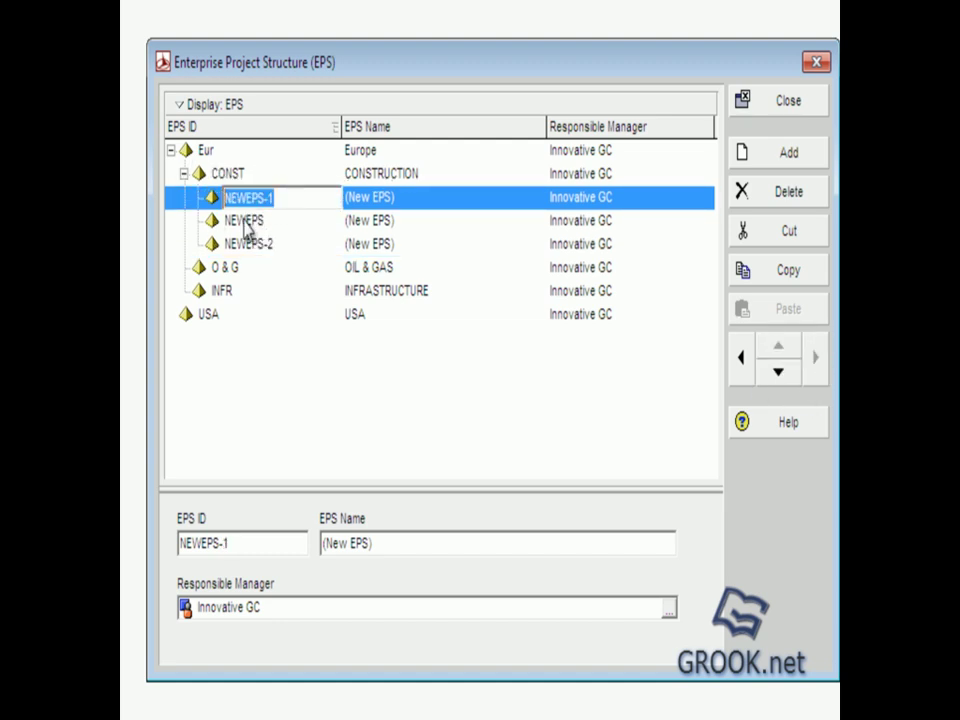
text(buil)
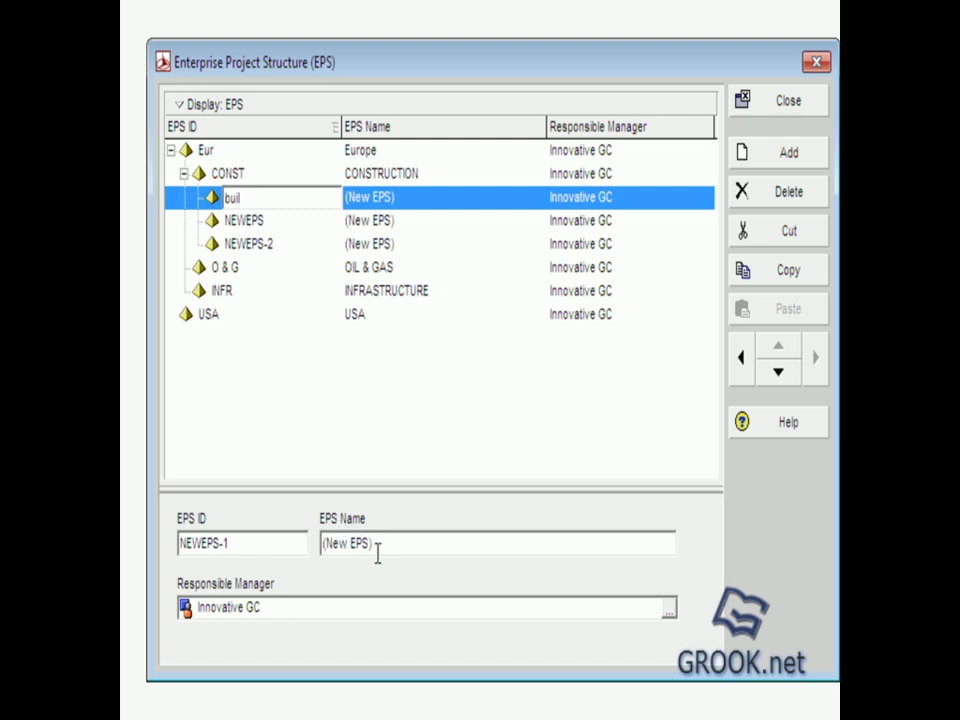
key(Return)
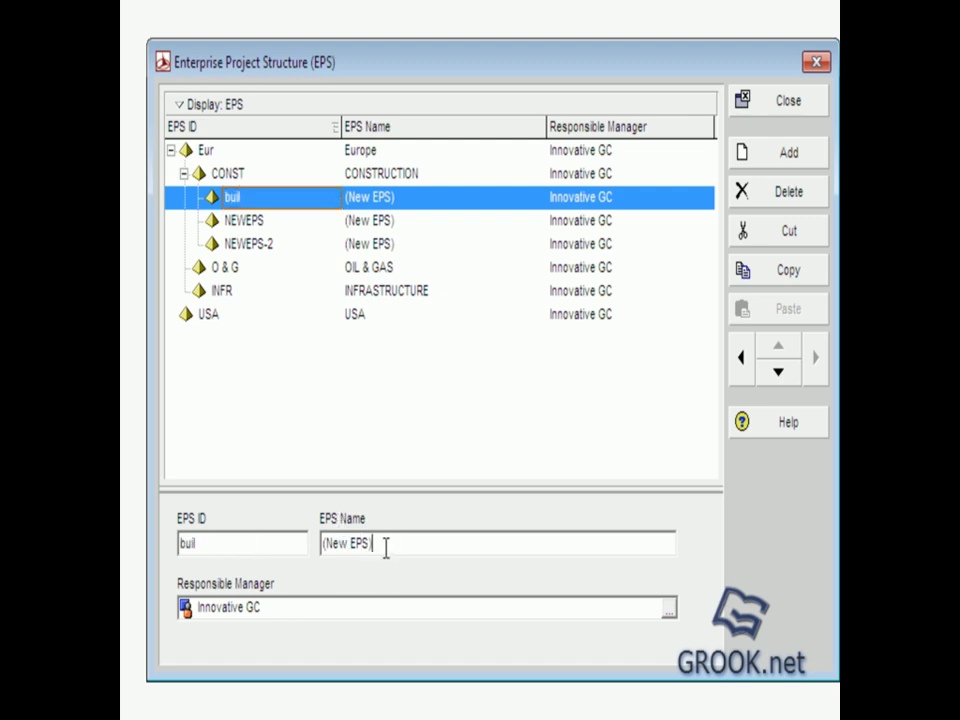
drag(385, 545, 268, 542)
text(bui)
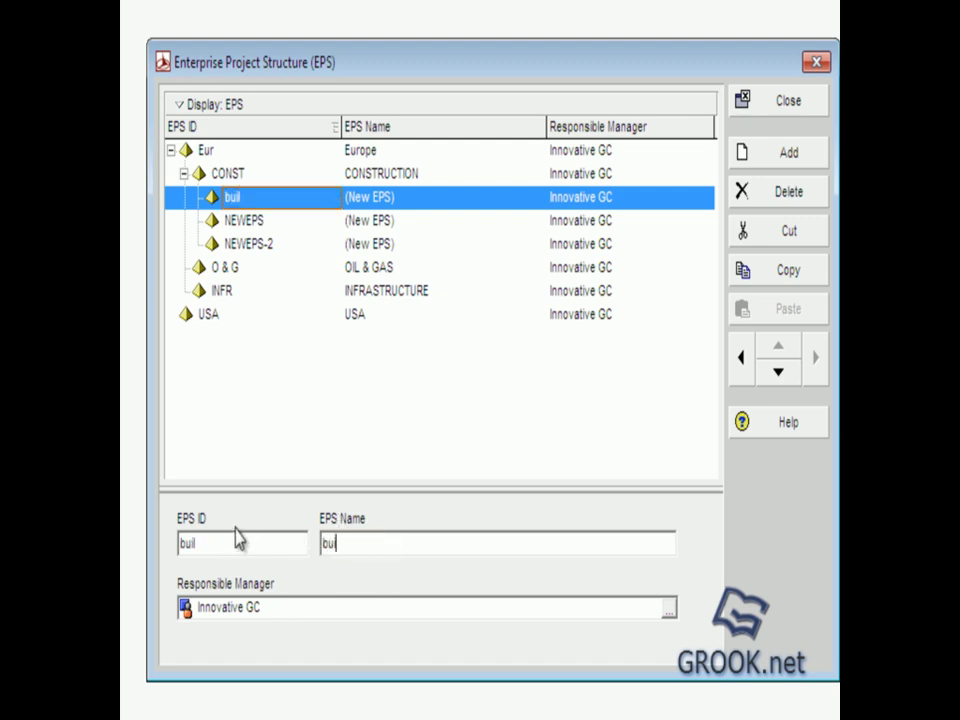
text(lding)
Step: Give the second child element of CONSTRUCTION the ID heavy and the name Heavy
click(245, 222)
drag(228, 552, 137, 557)
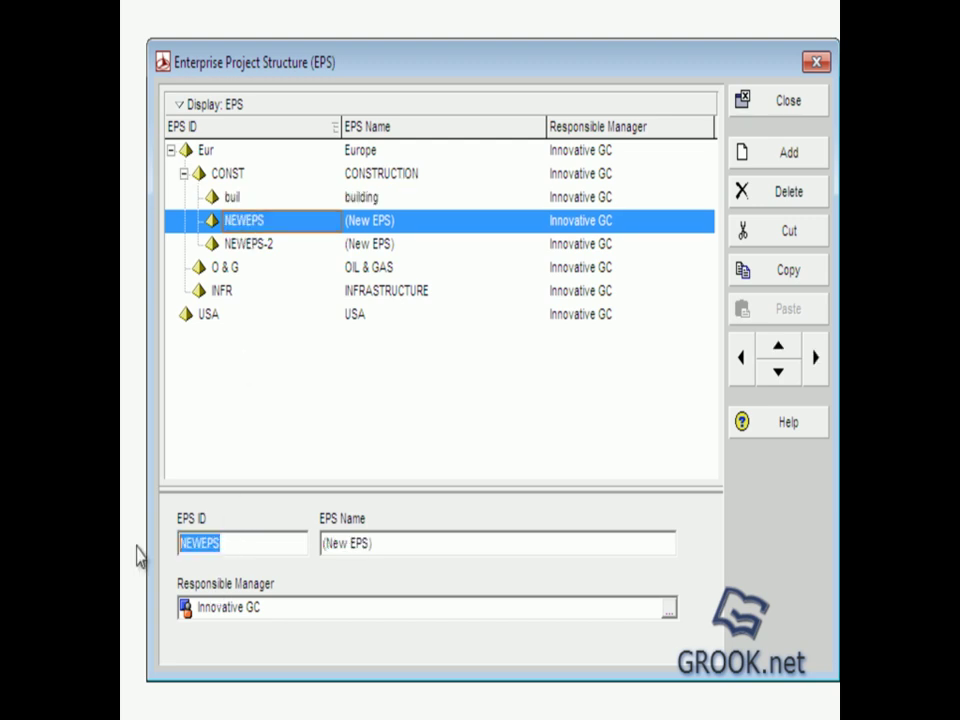
text(hea)
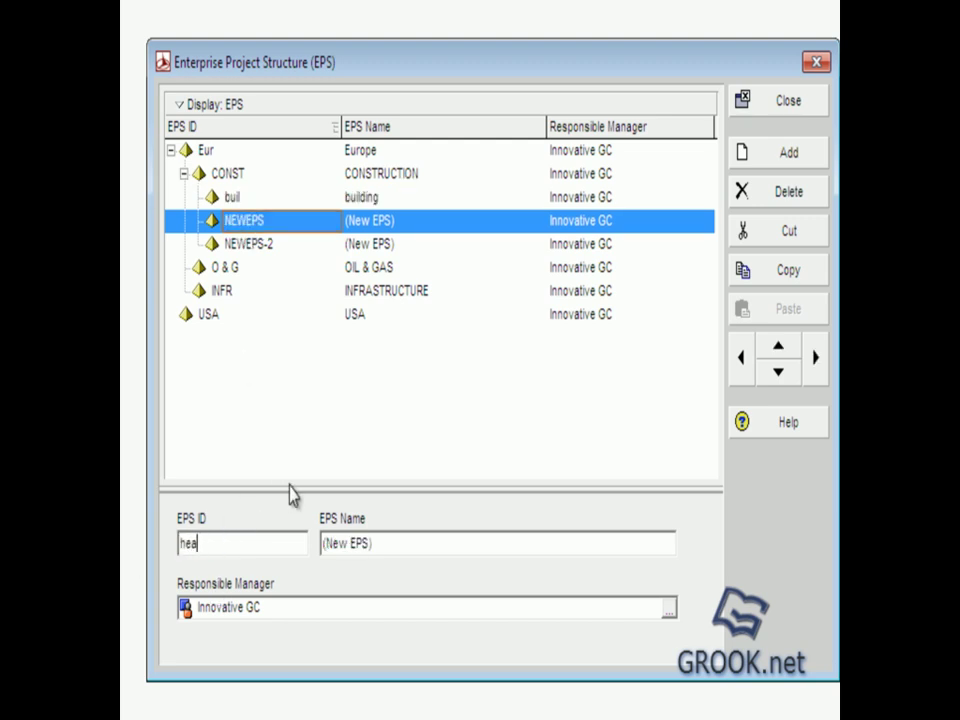
text(vy)
key(Tab)
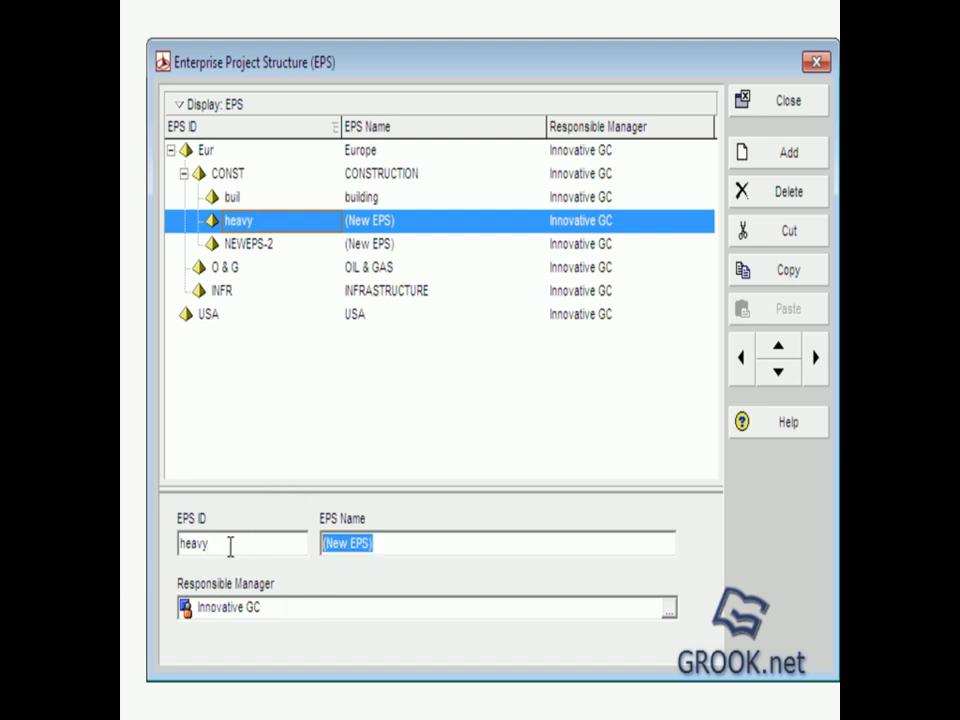
text(H)
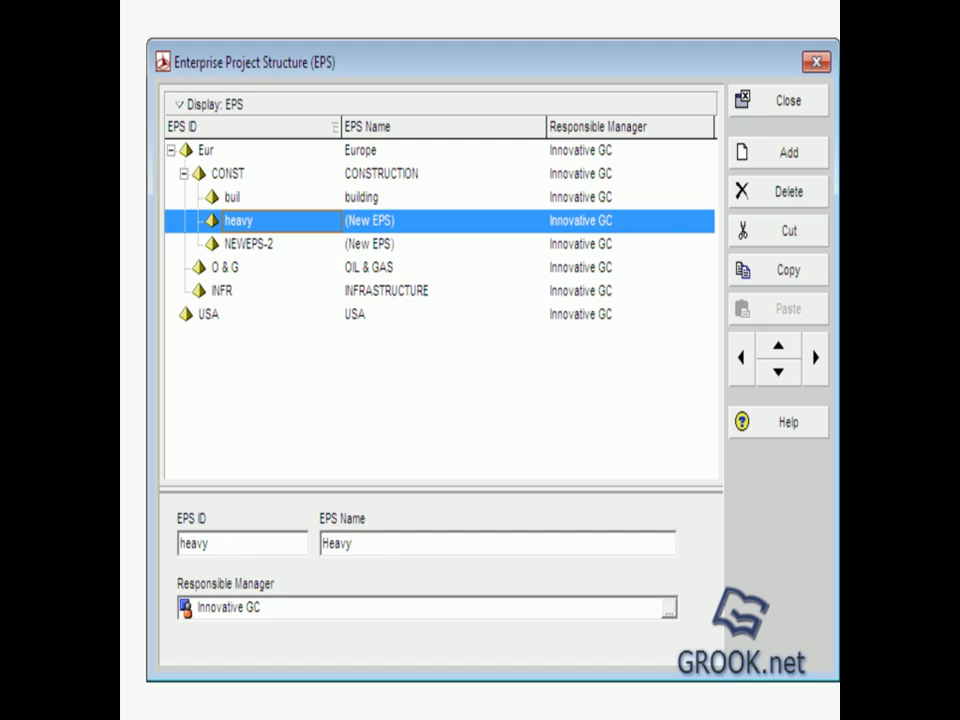
text(eavy)
Step: Give the third child element of CONSTRUCTION the ID ind and the name industrial
click(268, 244)
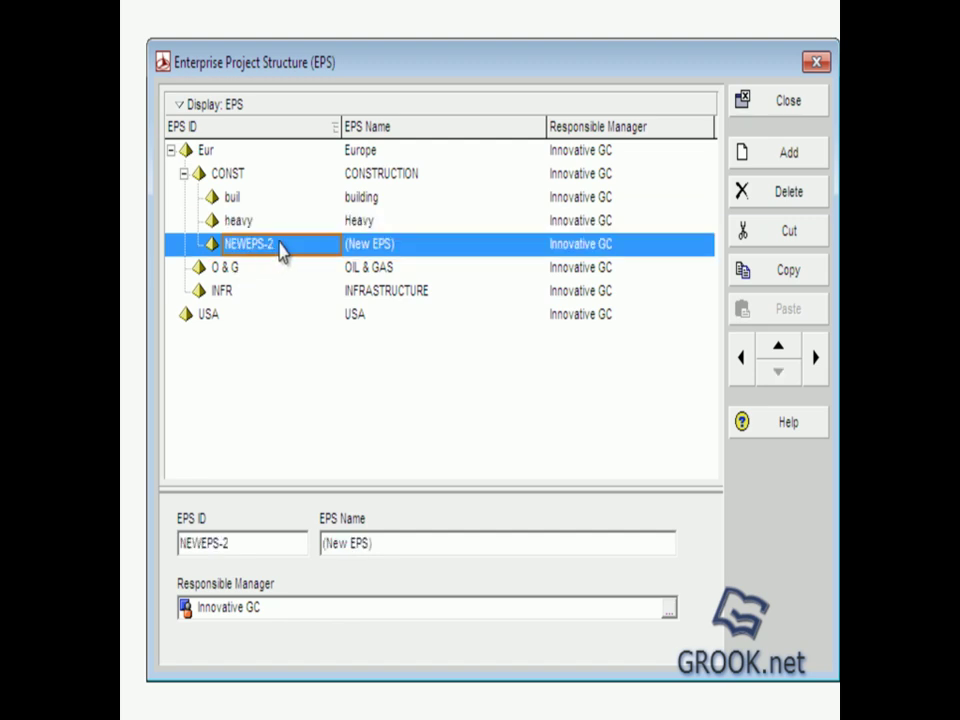
click(272, 245)
text(in)
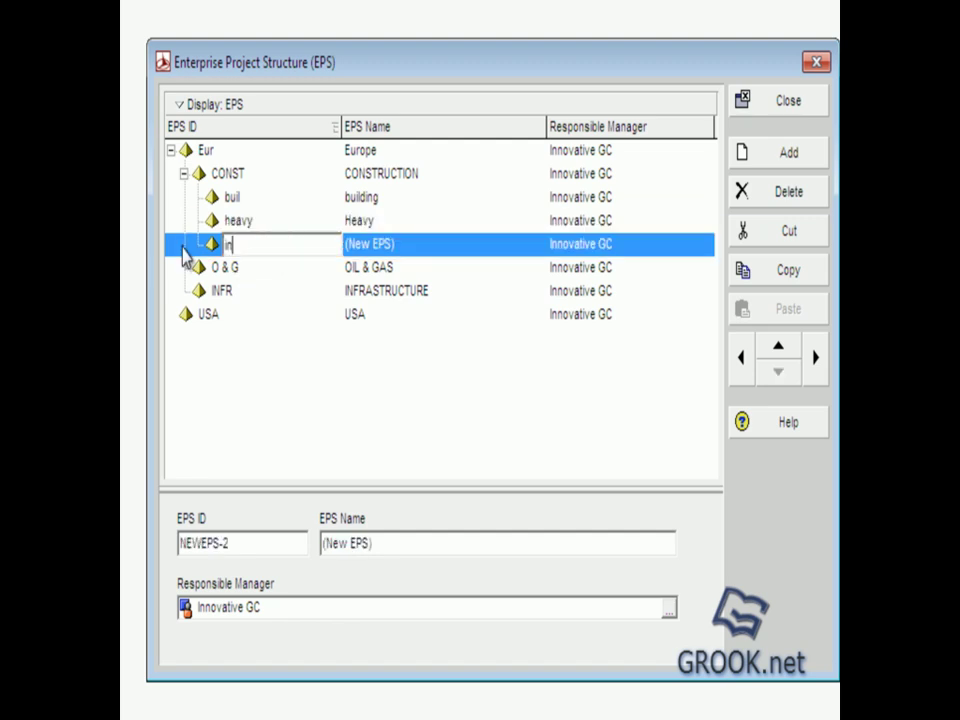
text(d)
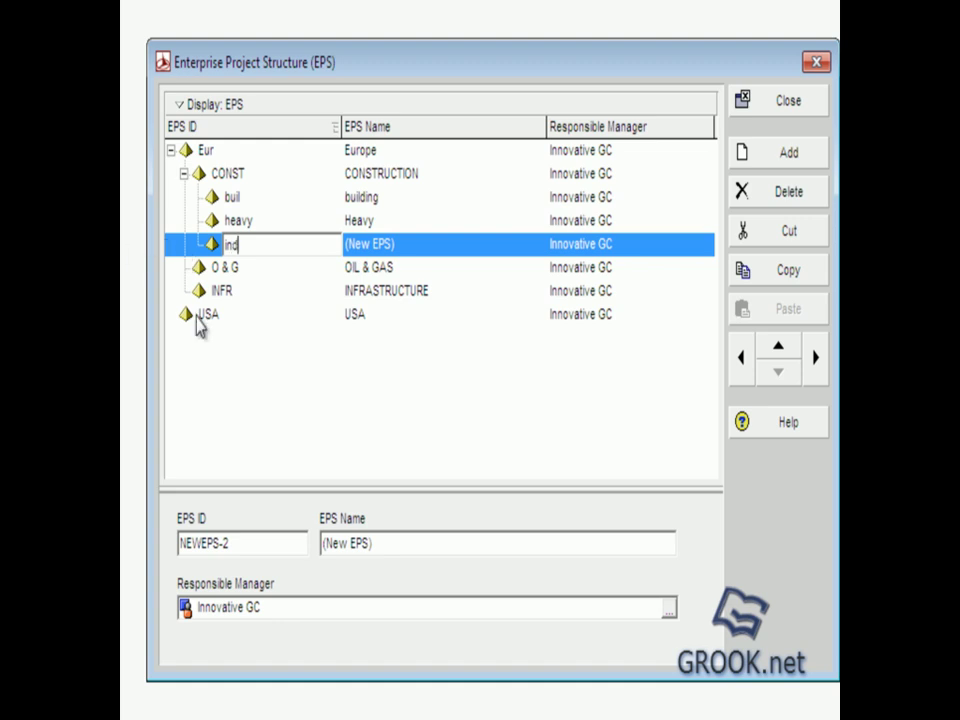
key(Return)
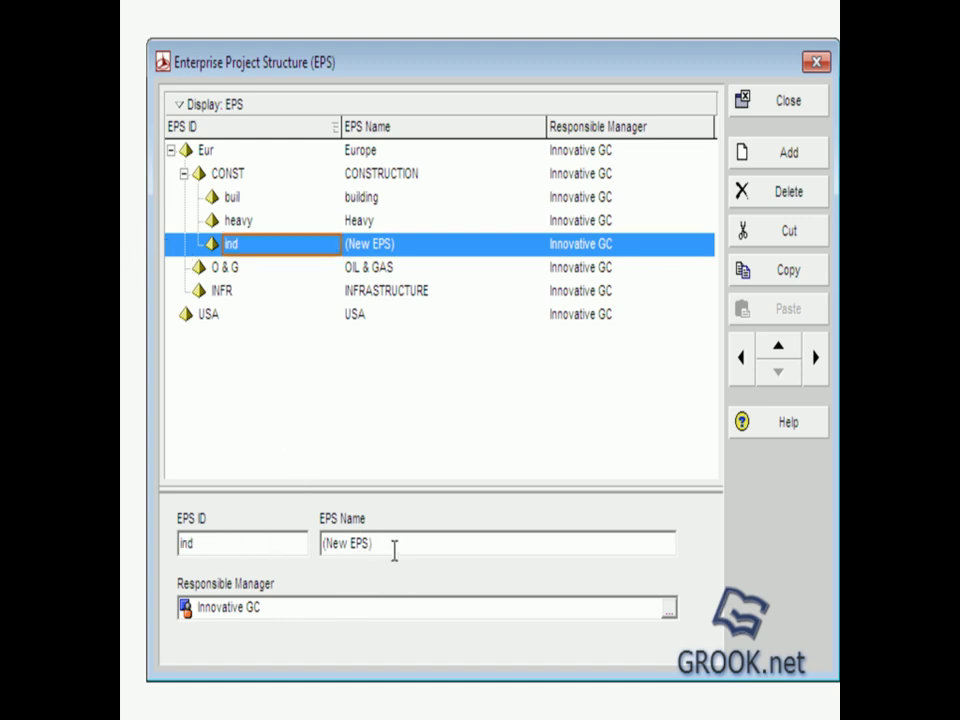
drag(394, 550, 305, 543)
key(BackSpace)
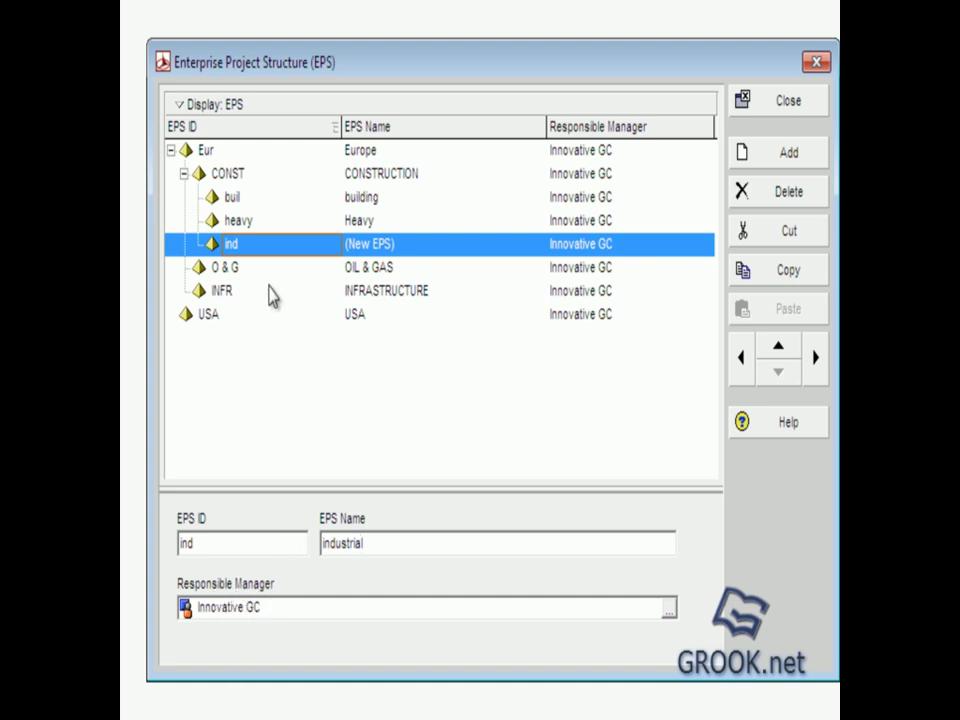
Step: Add two new elements below building and indent them as its children
click(233, 199)
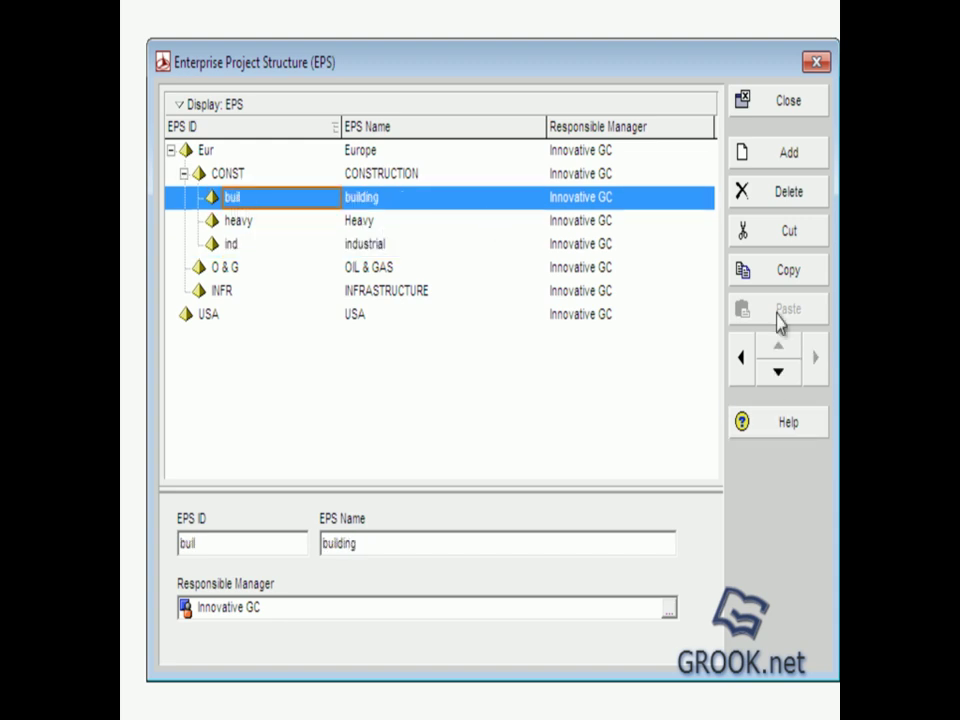
click(786, 153)
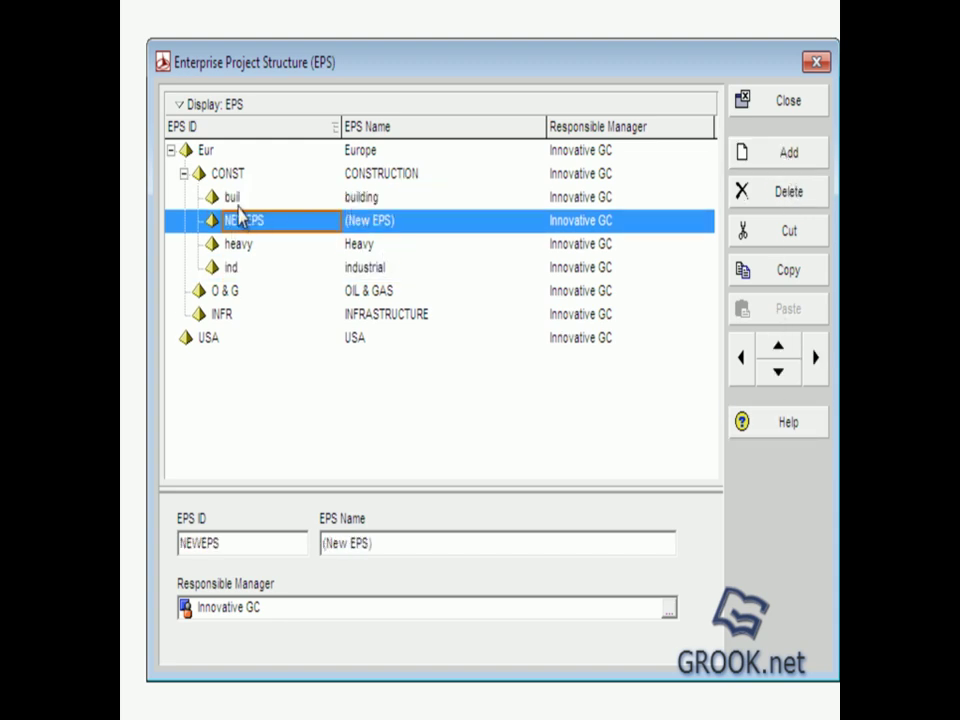
click(531, 200)
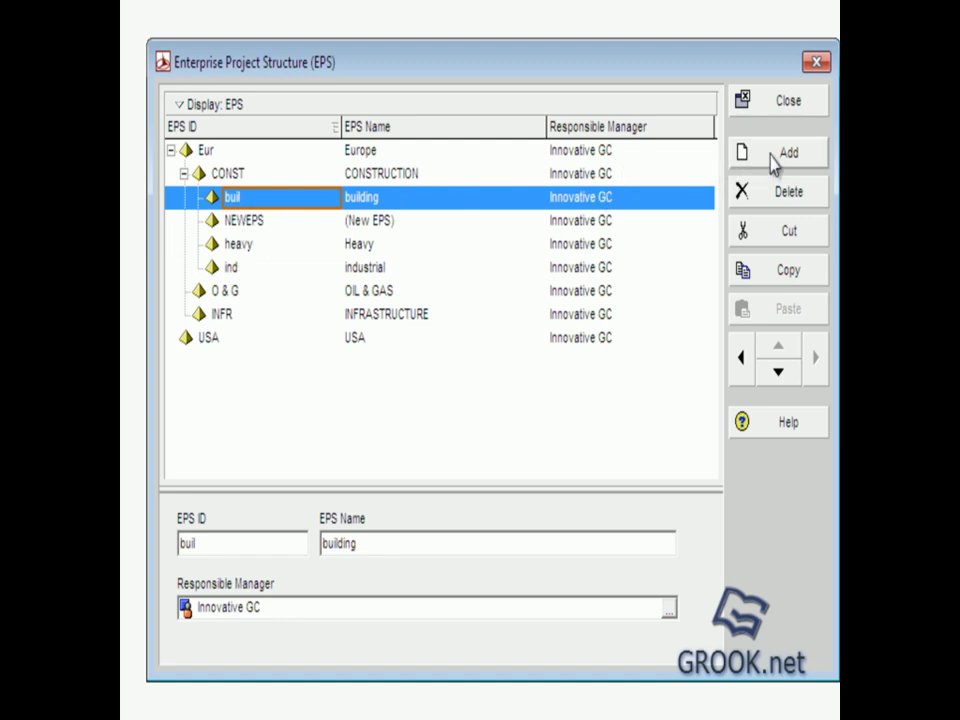
click(774, 158)
click(247, 222)
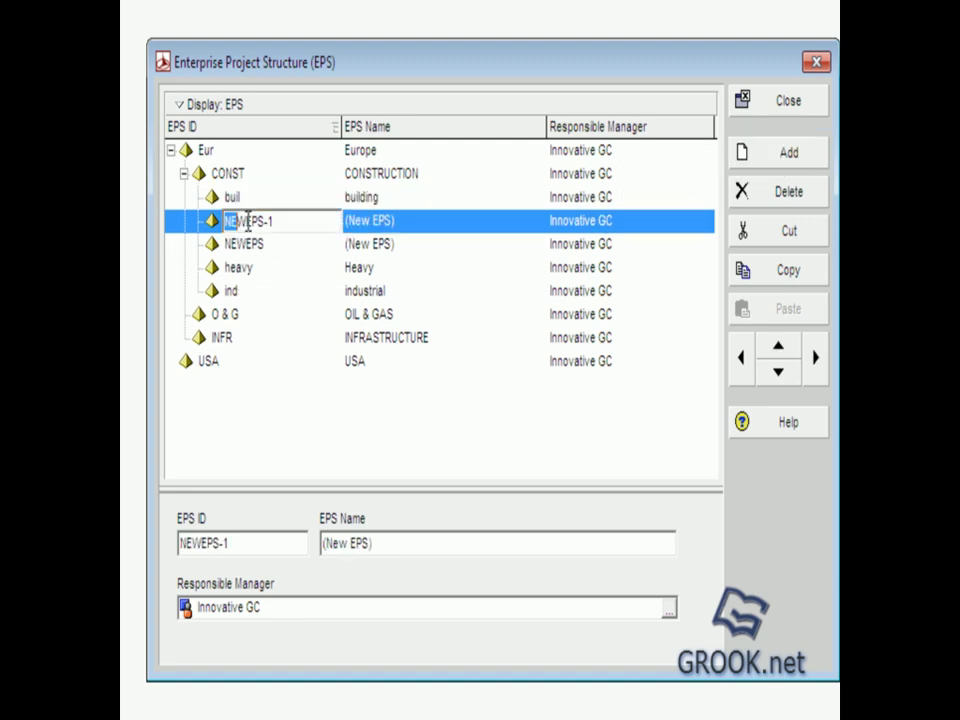
key(Up)
key(Down)
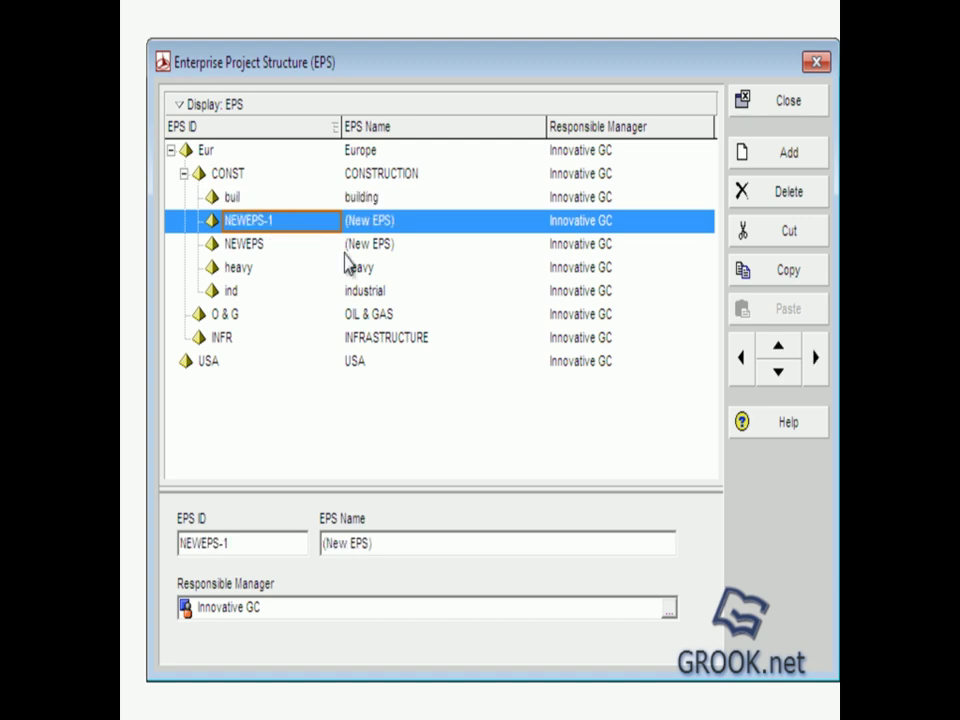
click(820, 366)
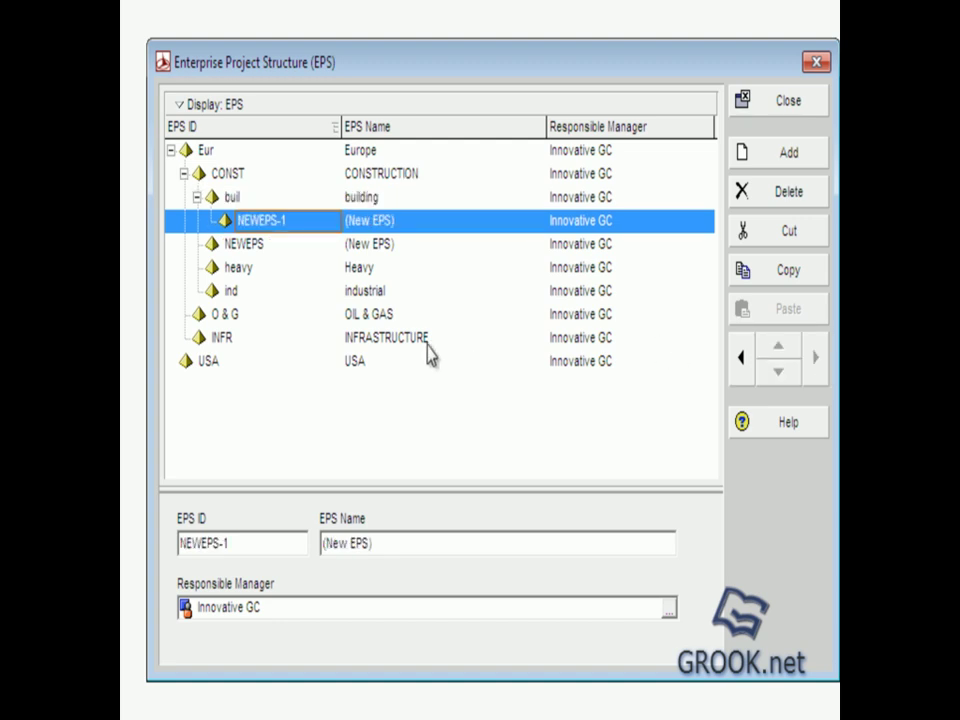
click(252, 246)
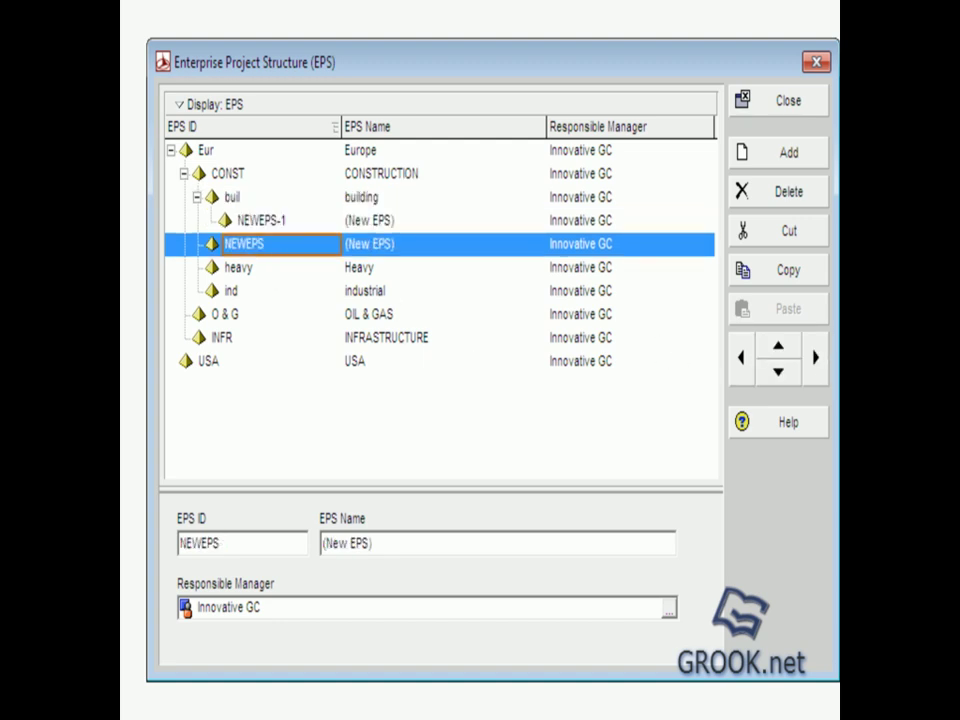
click(817, 362)
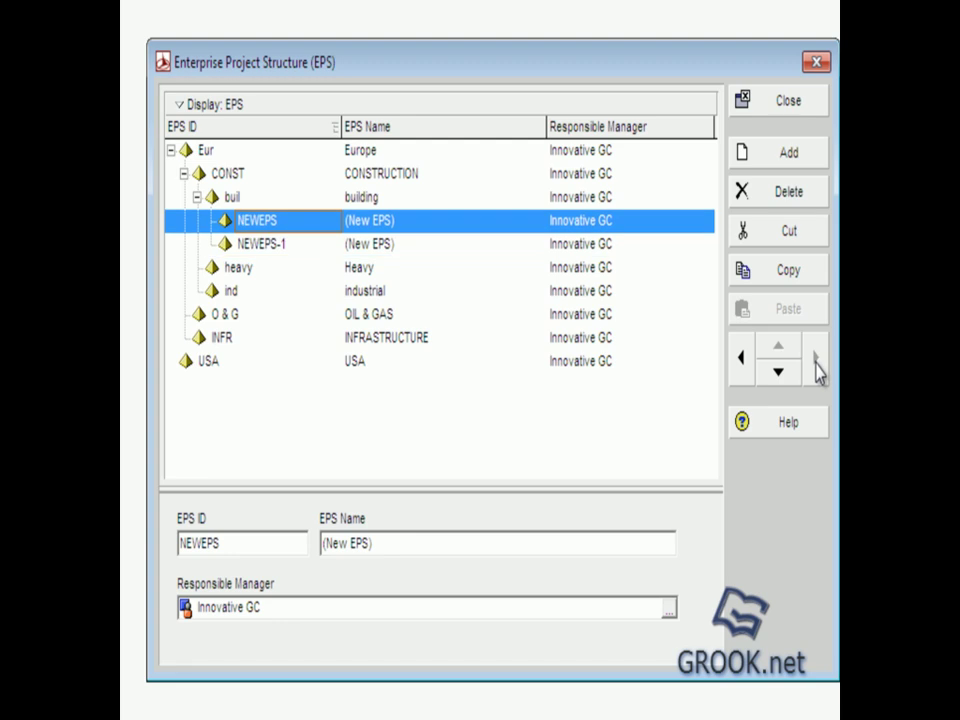
Step: Give the first child element of building the ID Steel and the name steel buildings
click(262, 221)
double_click(262, 221)
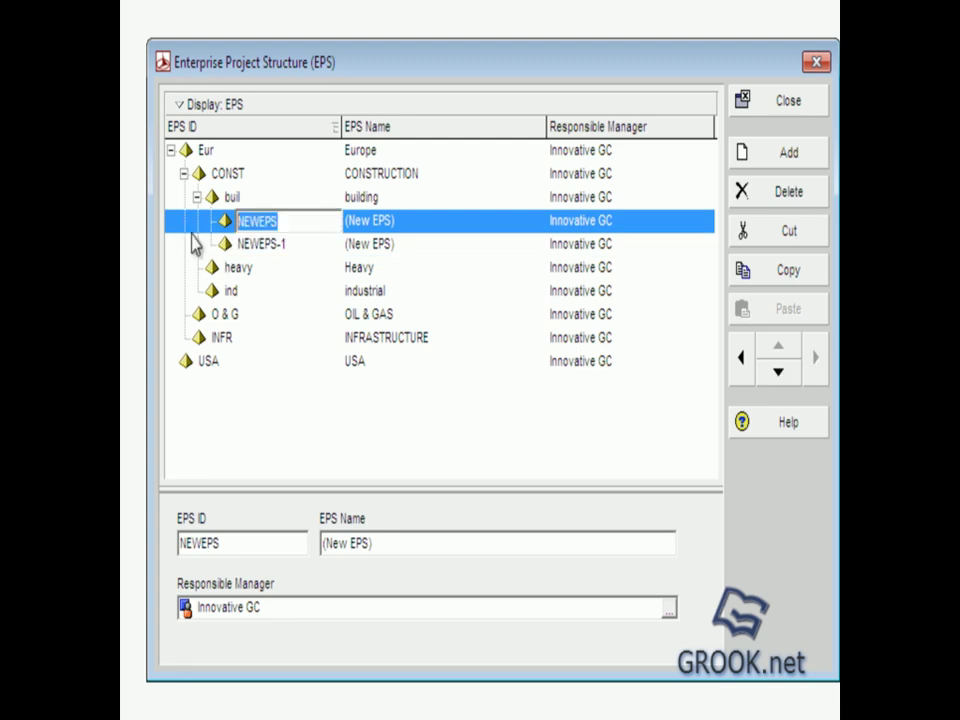
text(Steel)
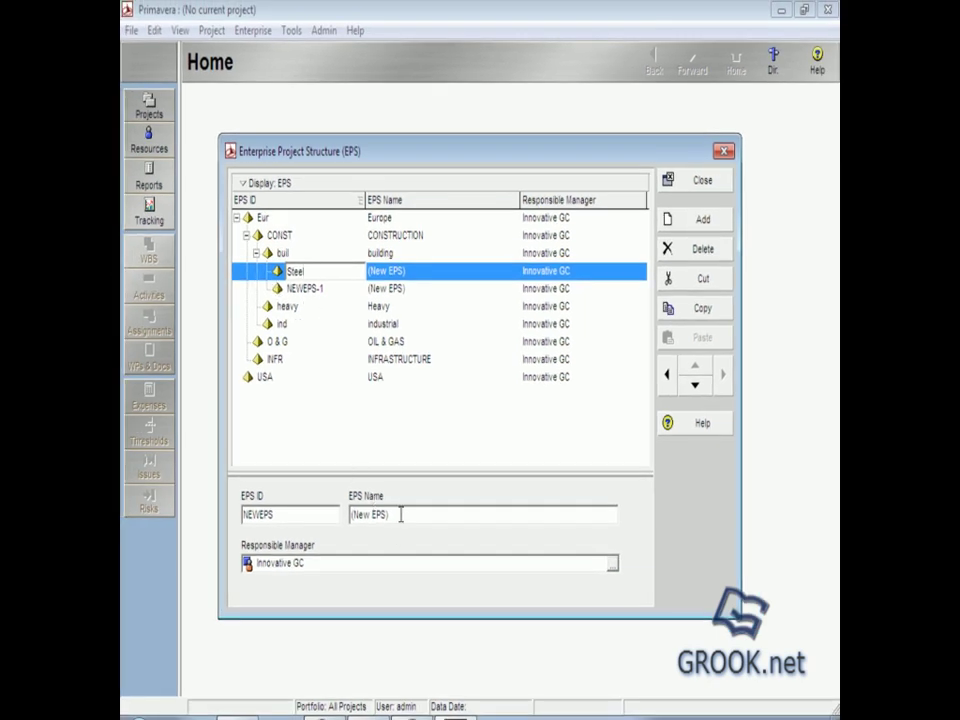
key(Return)
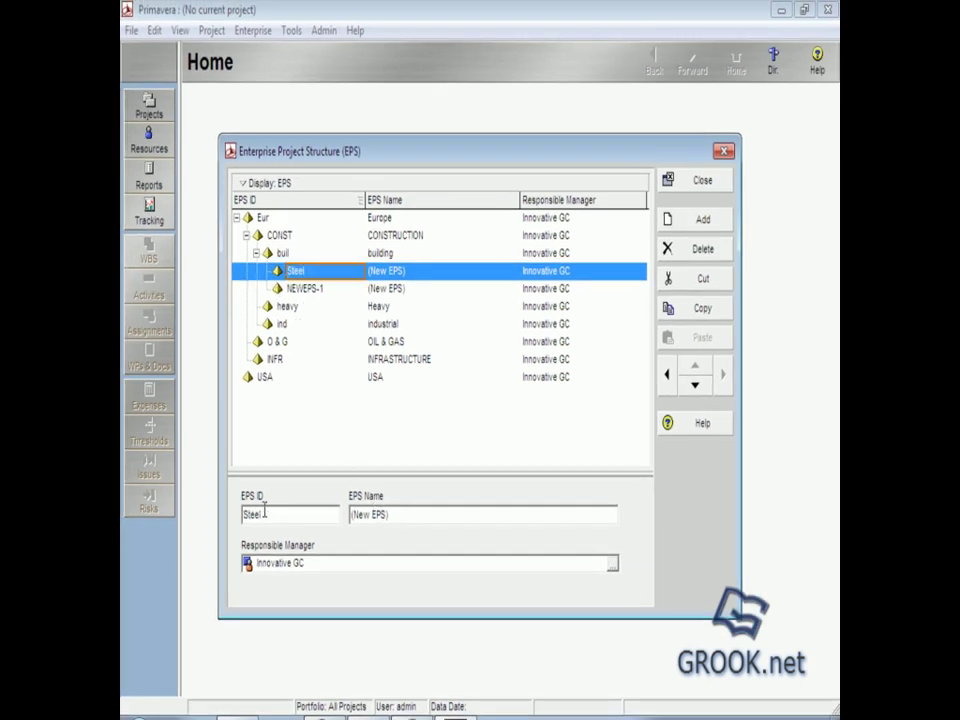
click(387, 522)
text(steel buildings)
Step: Give the second child element of building the ID R.C and the name REINFORCED CONCRETE BUILDINGS
click(305, 289)
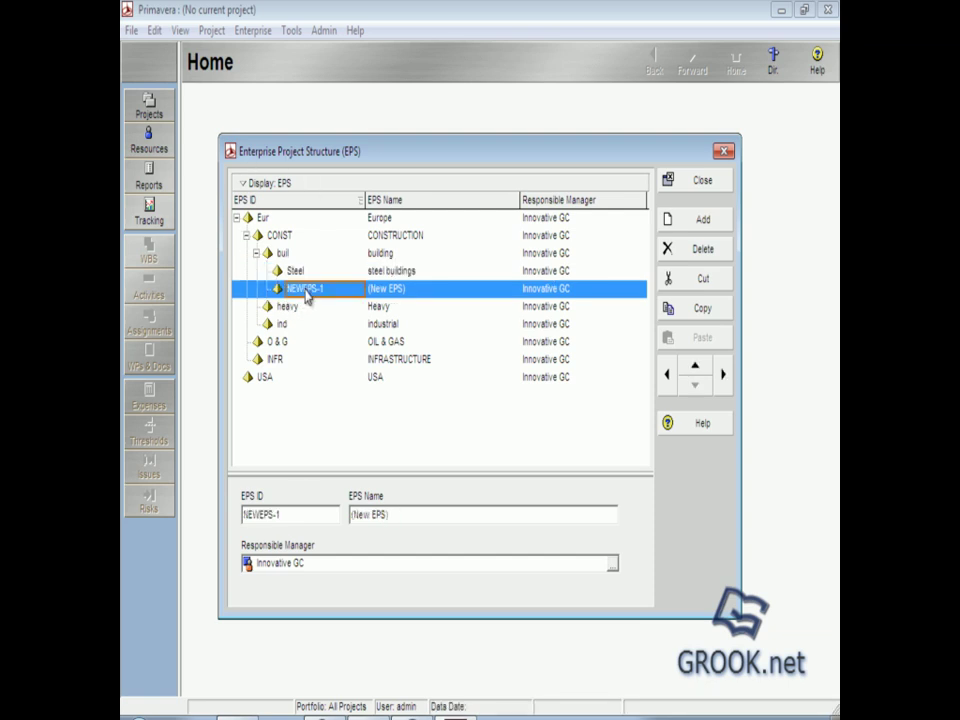
drag(282, 515, 182, 515)
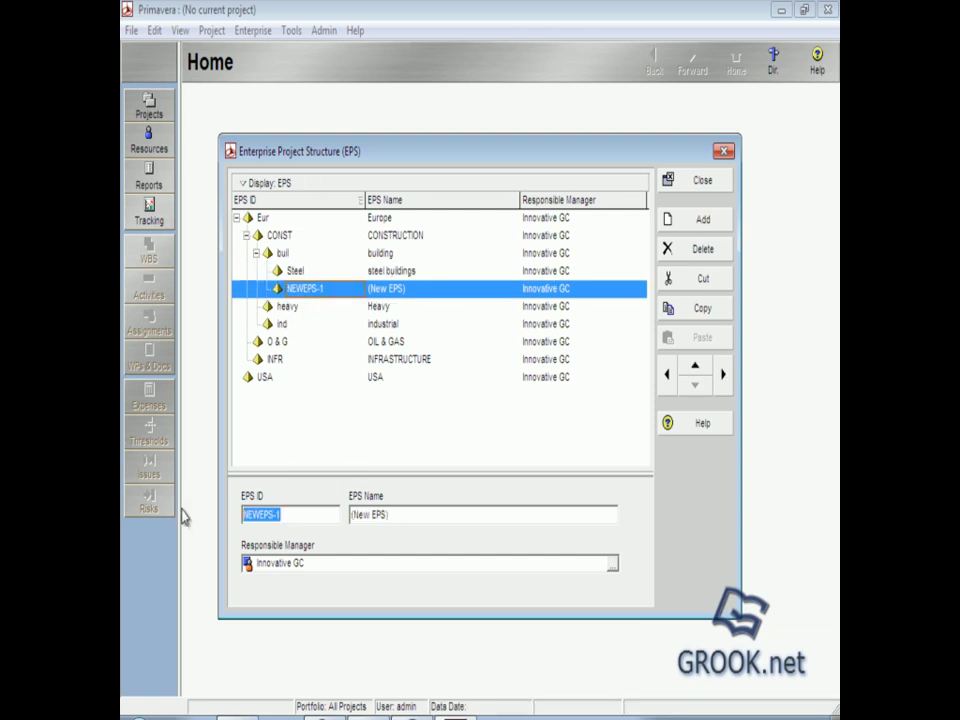
text(R.C)
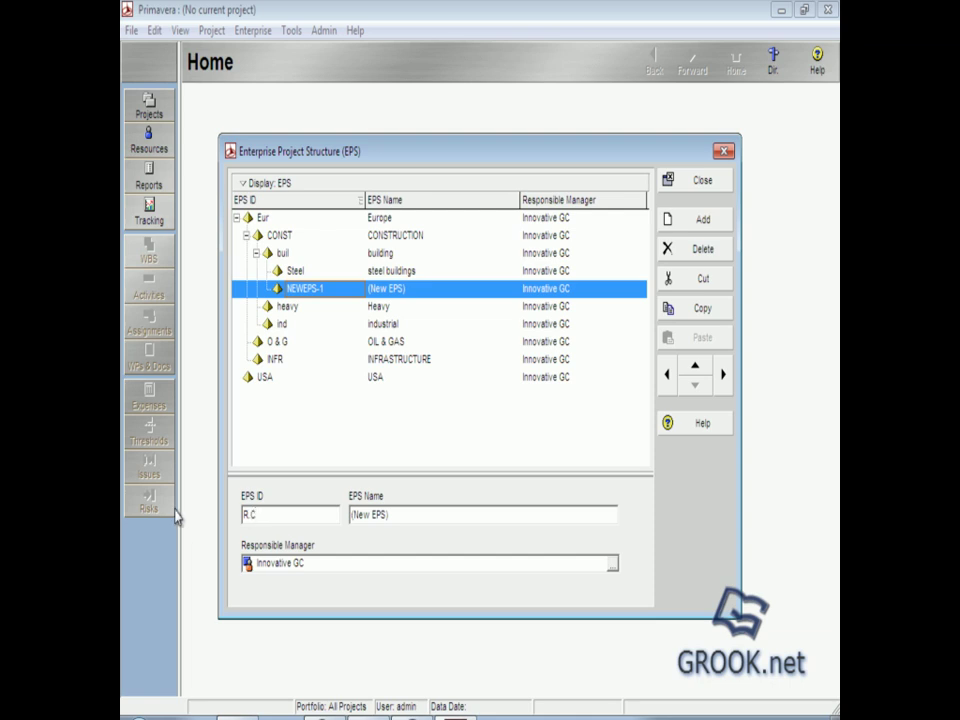
key(Tab)
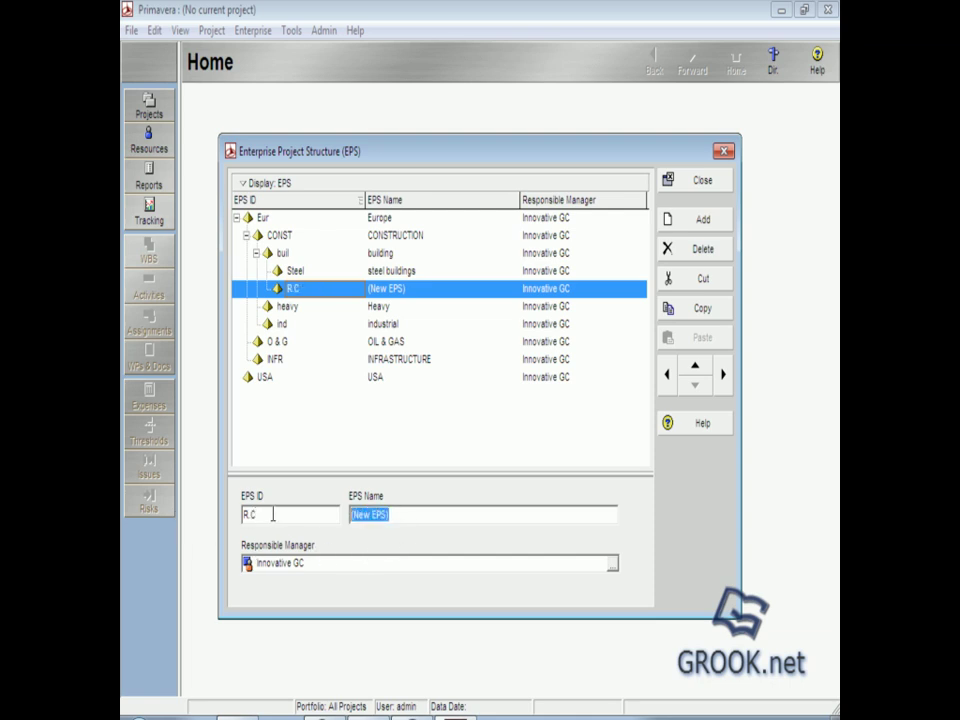
text(REINFORCED CONCRETE BUILDINGS)
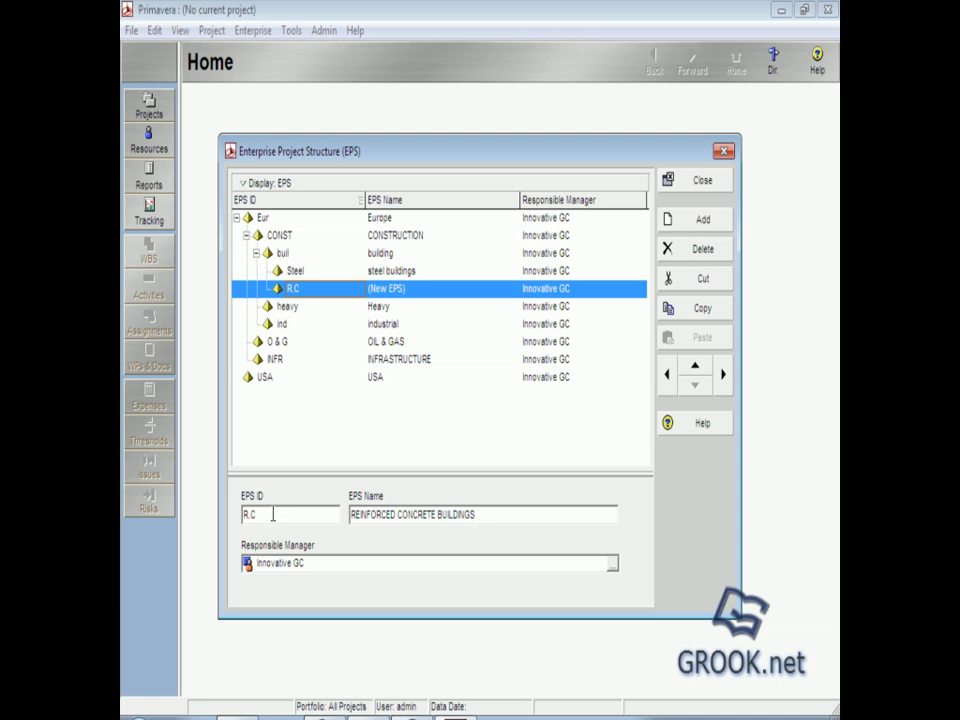
click(292, 306)
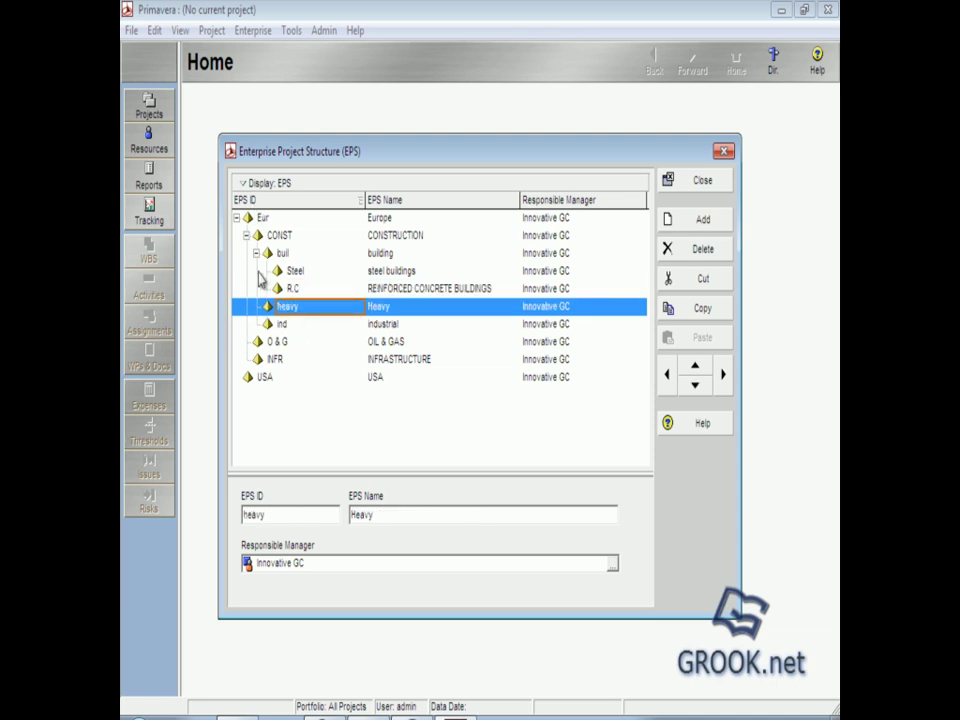